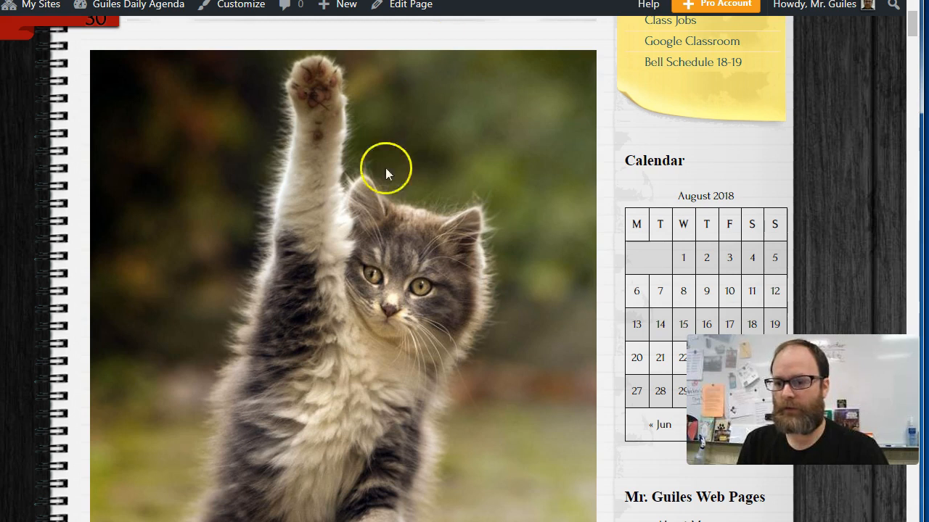
# - Copy the kitten picture from the web page and switch to paint.net
pyautogui.rightClick(306, 232)
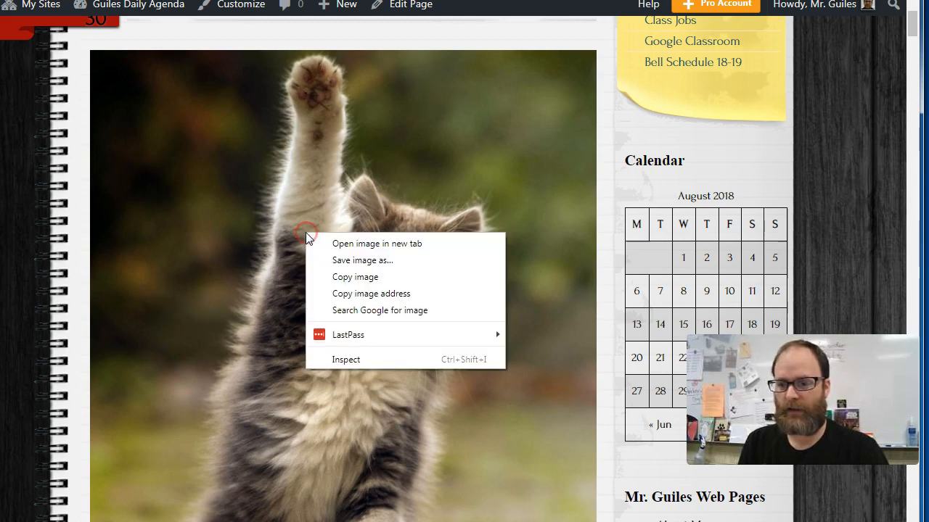
pyautogui.click(356, 276)
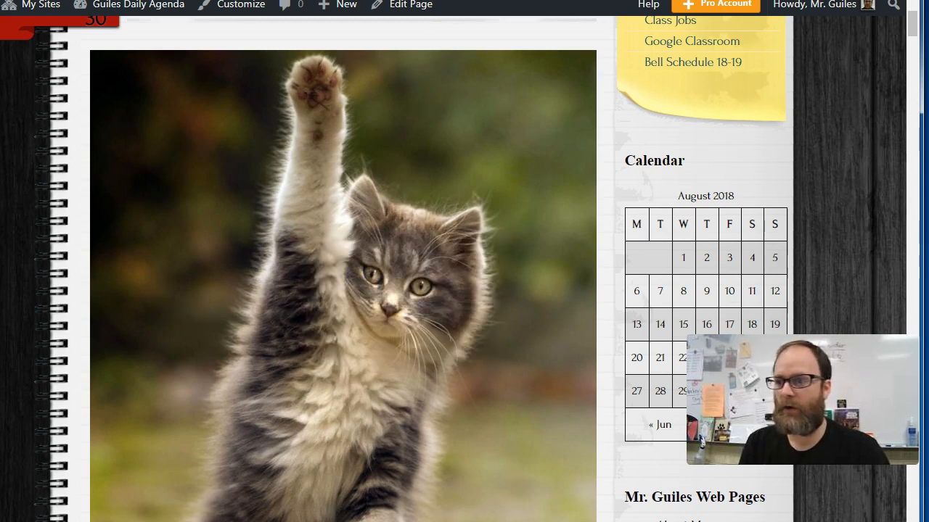
pyautogui.hotkey('alt', 'Tab')
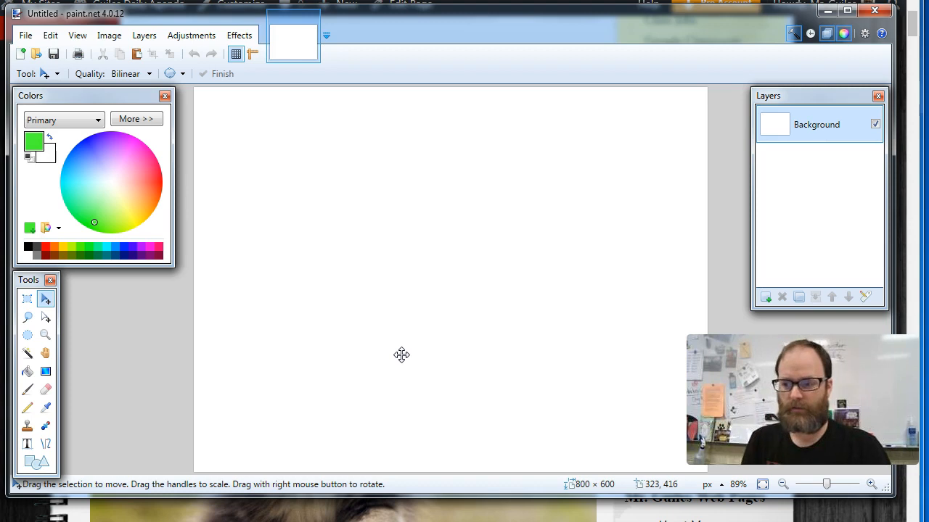
# - Paste the kitten picture with the canvas expanded to fit, and crop the canvas to the pasted selection
pyautogui.hotkey('ctrl', 'v')
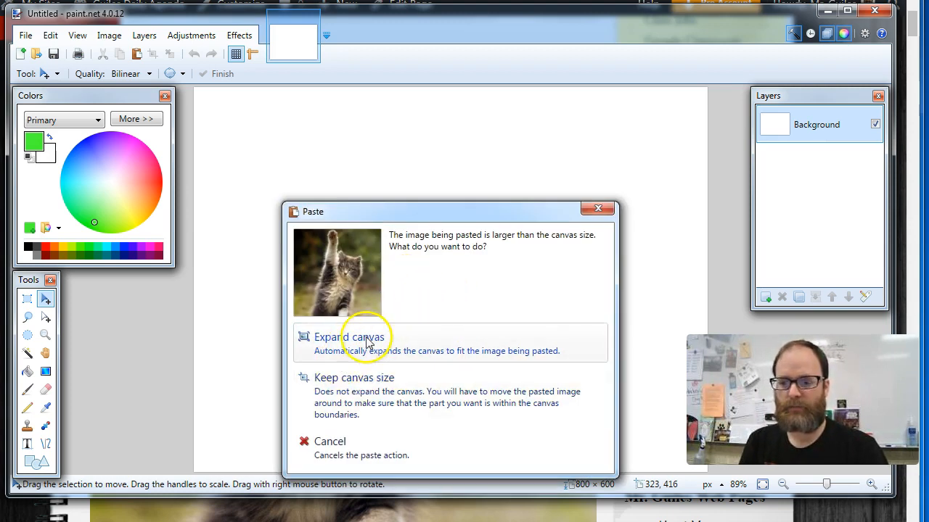
pyautogui.click(404, 351)
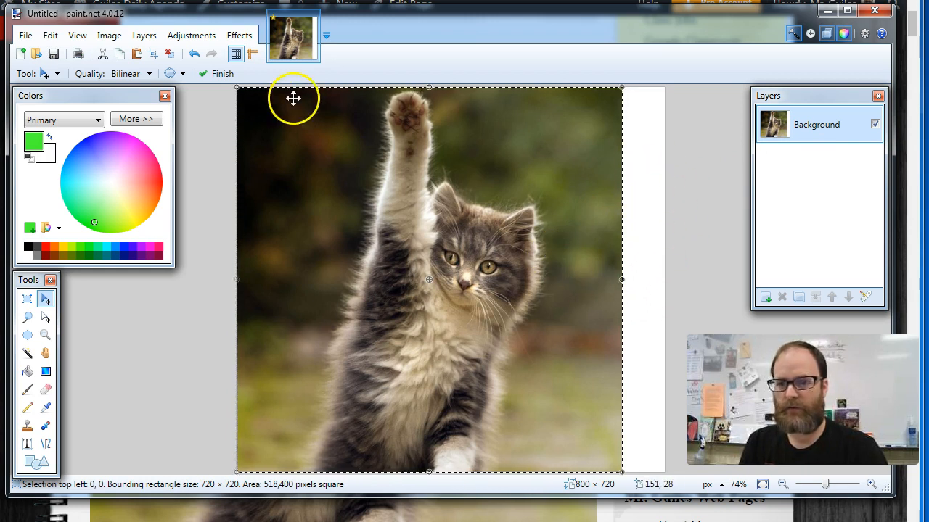
pyautogui.click(152, 55)
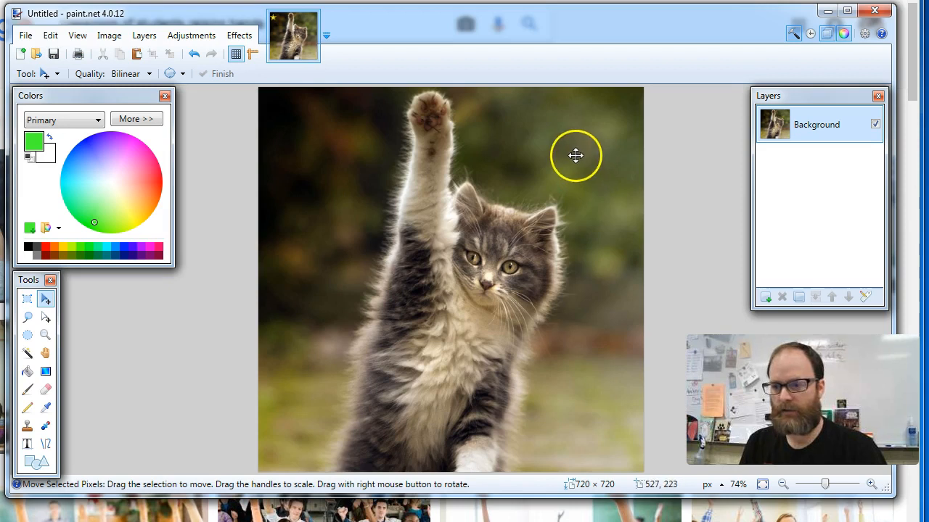
# - Select the dark background around the kitten with the Magic Wand at 51% tolerance and delete it
pyautogui.click(27, 354)
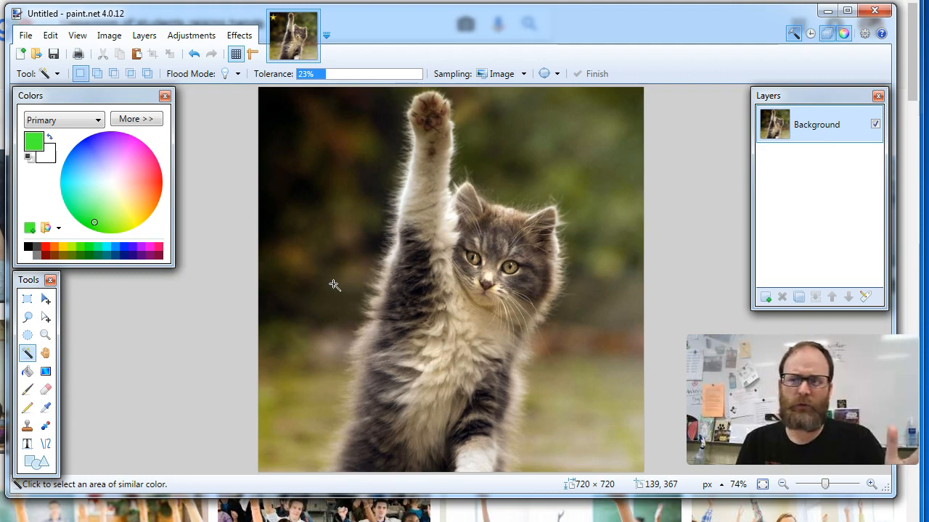
pyautogui.click(329, 185)
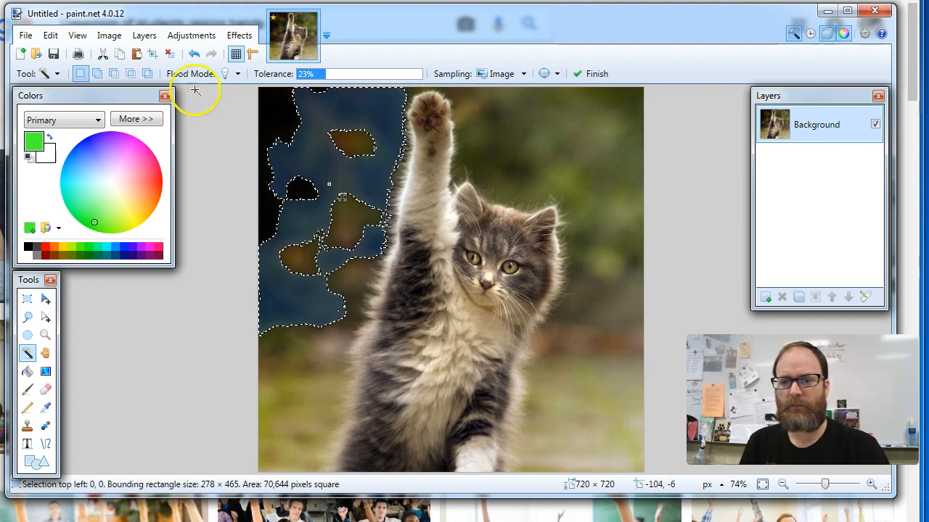
pyautogui.moveTo(326, 74); pyautogui.dragTo(361, 82)
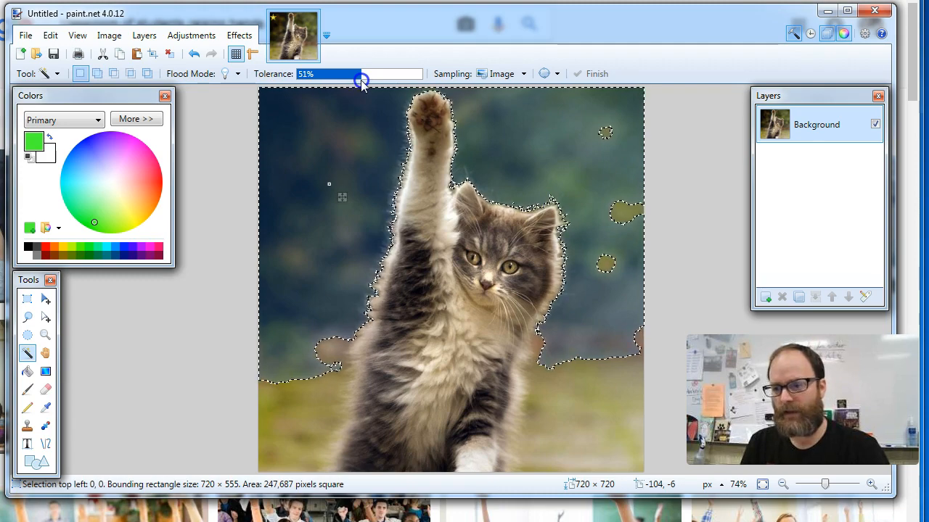
pyautogui.moveTo(361, 82)
pyautogui.mouseDown()
pyautogui.moveTo(350, 80)
pyautogui.moveTo(359, 80)
pyautogui.mouseUp()
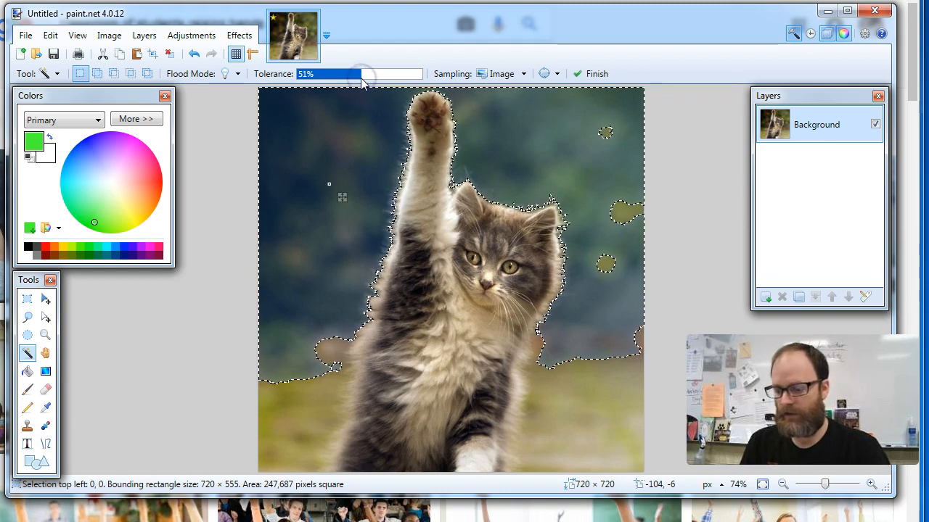
pyautogui.press('Delete')
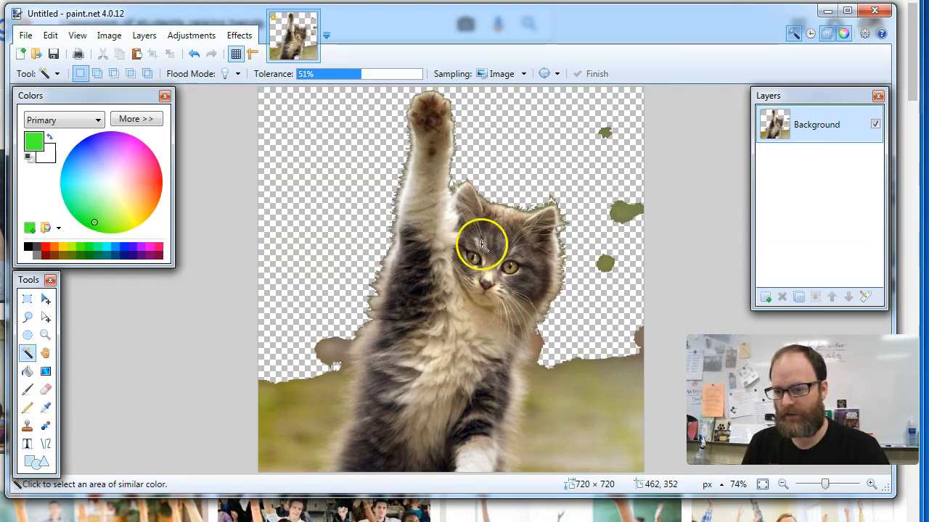
pyautogui.click(590, 410)
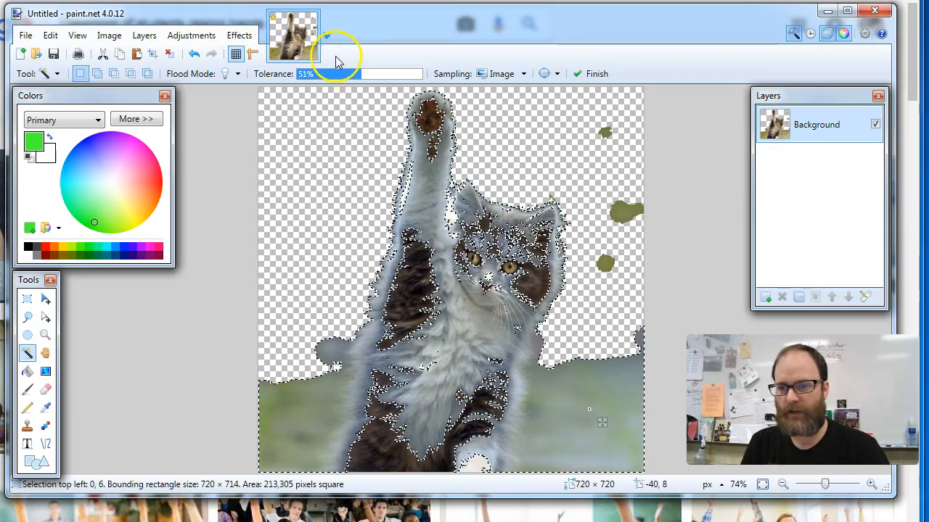
pyautogui.click(358, 73)
pyautogui.moveTo(358, 73); pyautogui.dragTo(325, 80)
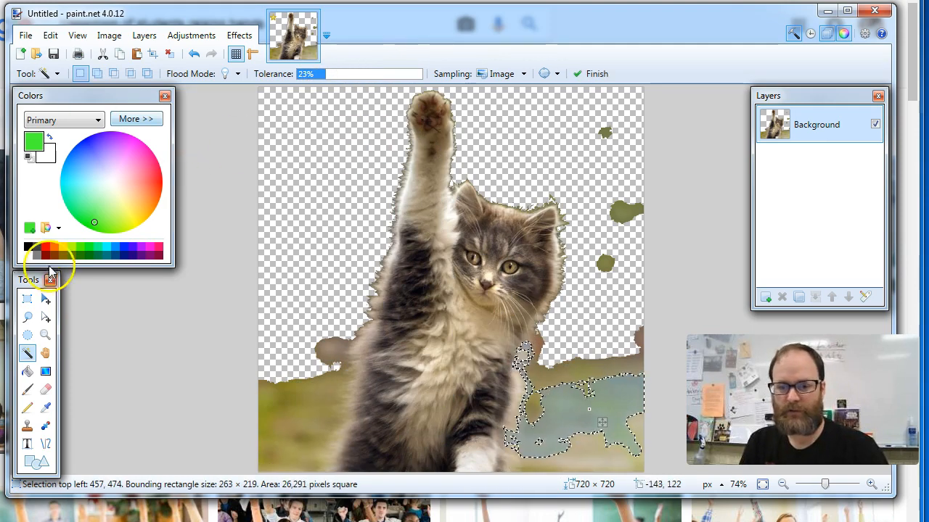
# - Clear the selection and use a 95-wide Eraser to remove the brown patch and part of the grass left of the kitten
pyautogui.click(45, 389)
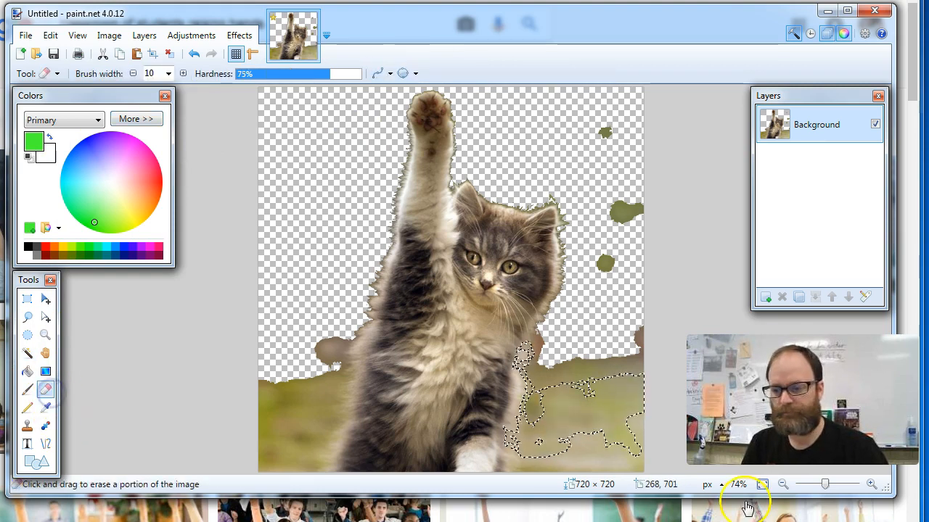
pyautogui.hotkey('ctrl', 'd')
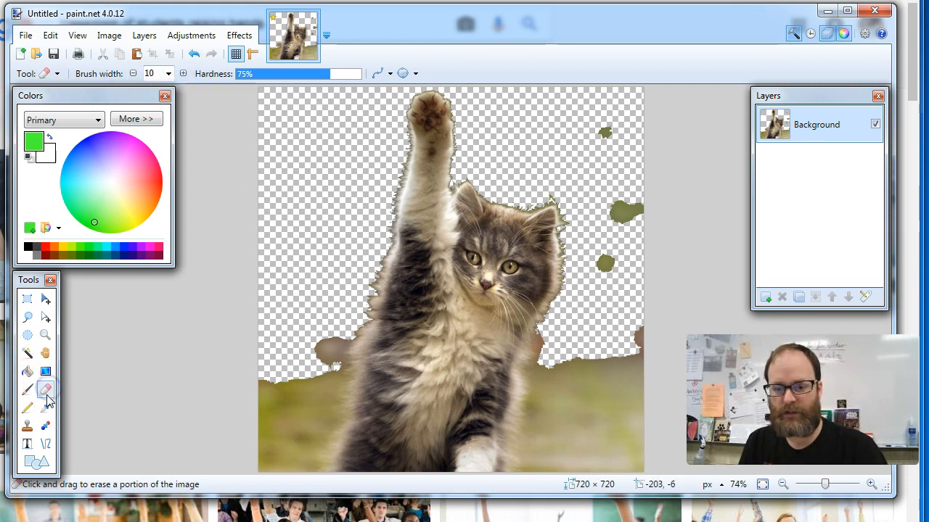
pyautogui.click(167, 75)
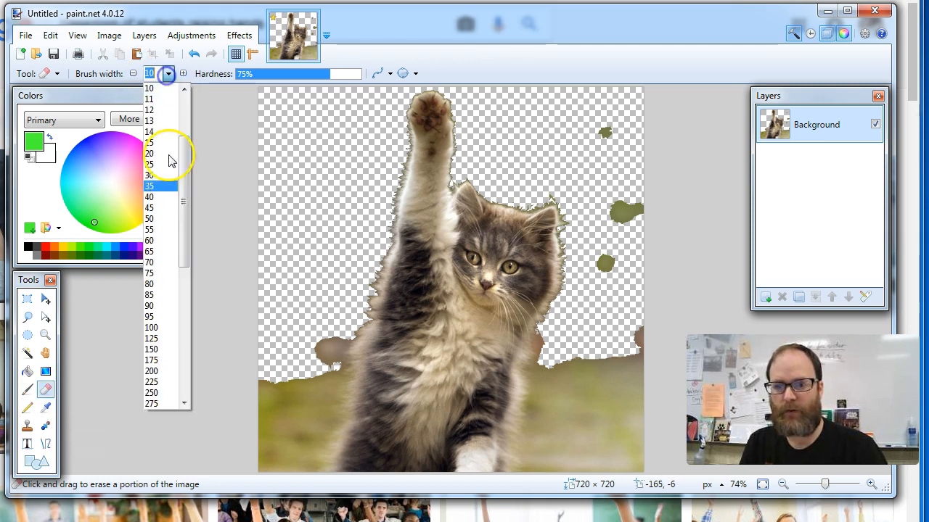
pyautogui.click(161, 314)
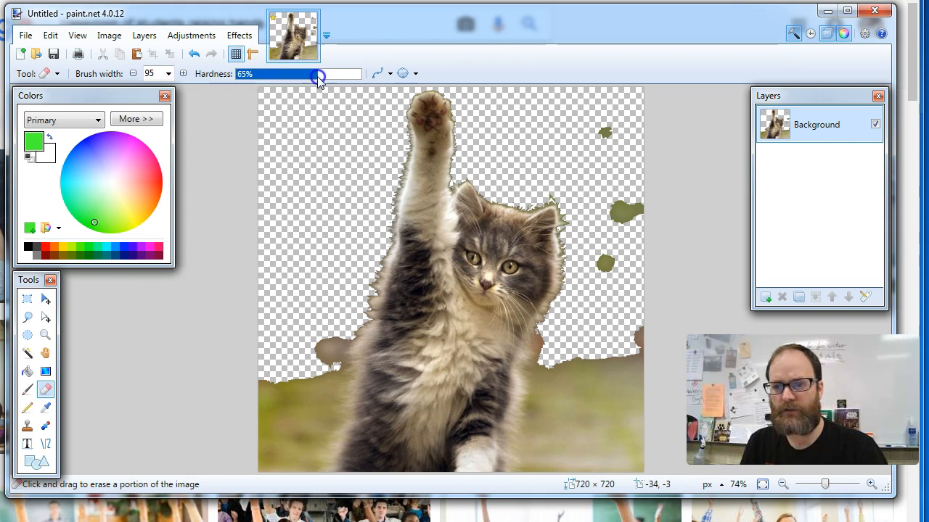
pyautogui.moveTo(304, 356)
pyautogui.mouseDown()
pyautogui.moveTo(305, 365)
pyautogui.moveTo(338, 302)
pyautogui.mouseUp()
pyautogui.moveTo(319, 346); pyautogui.dragTo(292, 410)
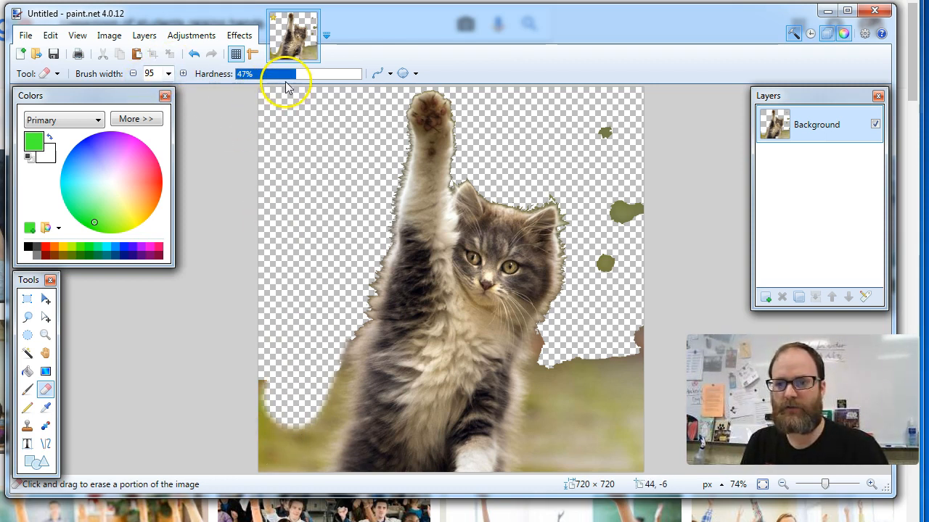
# - Set the Eraser hardness to 100% and erase the outer part of the grass right of the kitten
pyautogui.moveTo(333, 78); pyautogui.dragTo(362, 75)
pyautogui.moveTo(616, 346); pyautogui.dragTo(661, 449)
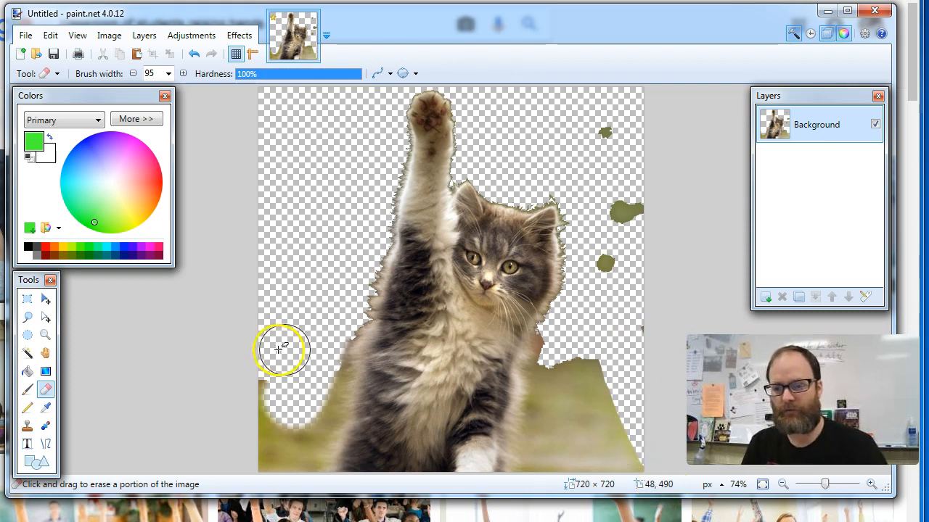
pyautogui.click(299, 380)
# - Set the Eraser hardness to 56% and erase the green spots and the remaining grass on both sides of the kitten
pyautogui.moveTo(346, 74); pyautogui.dragTo(306, 78)
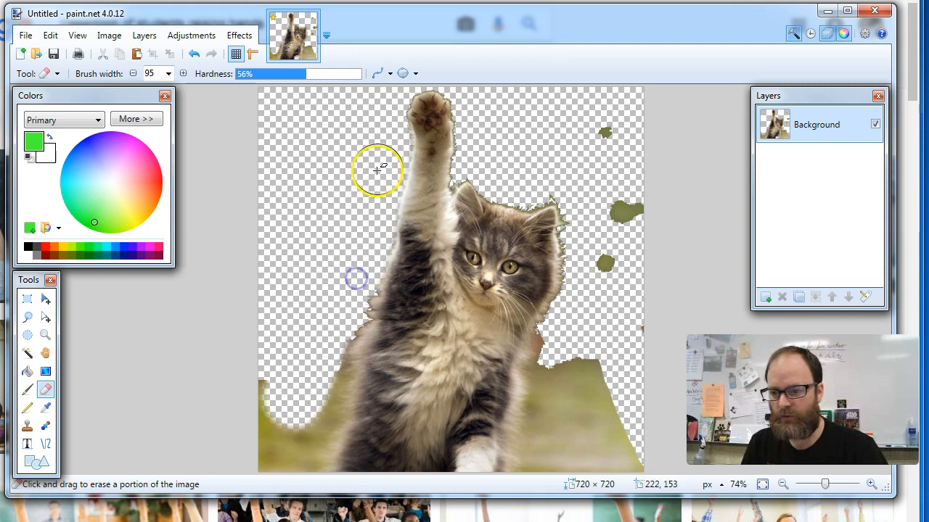
pyautogui.moveTo(572, 128)
pyautogui.mouseDown()
pyautogui.moveTo(607, 142)
pyautogui.moveTo(629, 217)
pyautogui.moveTo(603, 289)
pyautogui.moveTo(595, 419)
pyautogui.moveTo(601, 457)
pyautogui.moveTo(621, 463)
pyautogui.moveTo(634, 307)
pyautogui.moveTo(568, 465)
pyautogui.moveTo(561, 346)
pyautogui.moveTo(542, 467)
pyautogui.mouseUp()
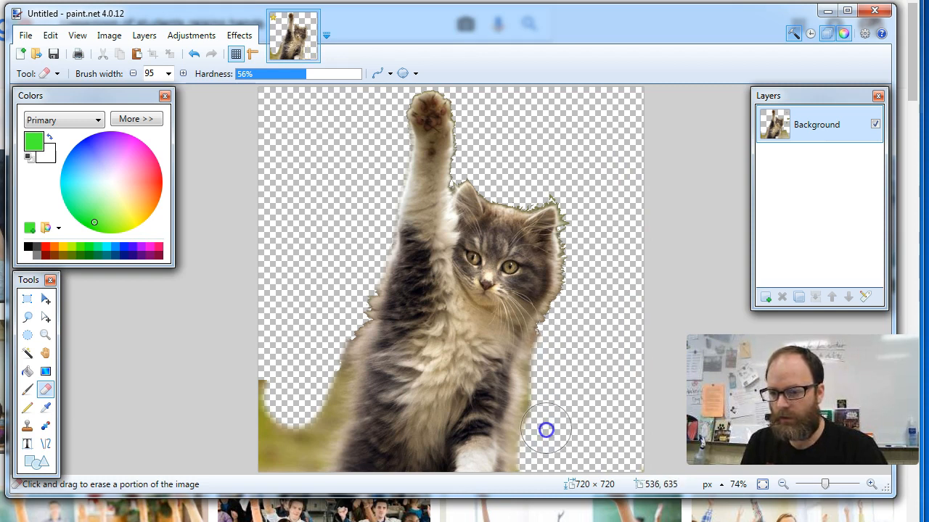
pyautogui.moveTo(324, 348)
pyautogui.mouseDown()
pyautogui.moveTo(315, 403)
pyautogui.moveTo(289, 456)
pyautogui.moveTo(265, 382)
pyautogui.moveTo(260, 388)
pyautogui.moveTo(261, 472)
pyautogui.mouseUp()
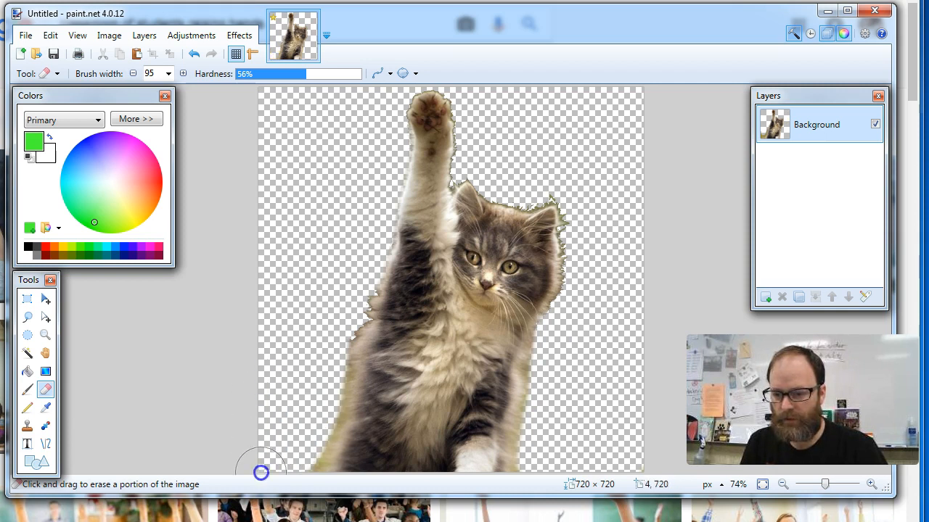
# - Add a new layer beneath the kitten layer and fill the area around the kitten with solid bright green
pyautogui.click(766, 298)
pyautogui.moveTo(809, 127); pyautogui.dragTo(808, 150)
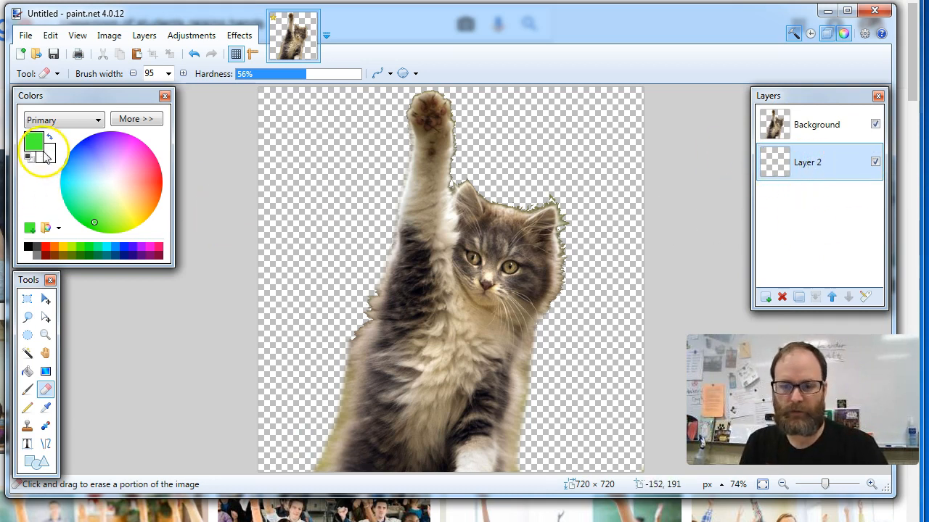
pyautogui.click(26, 371)
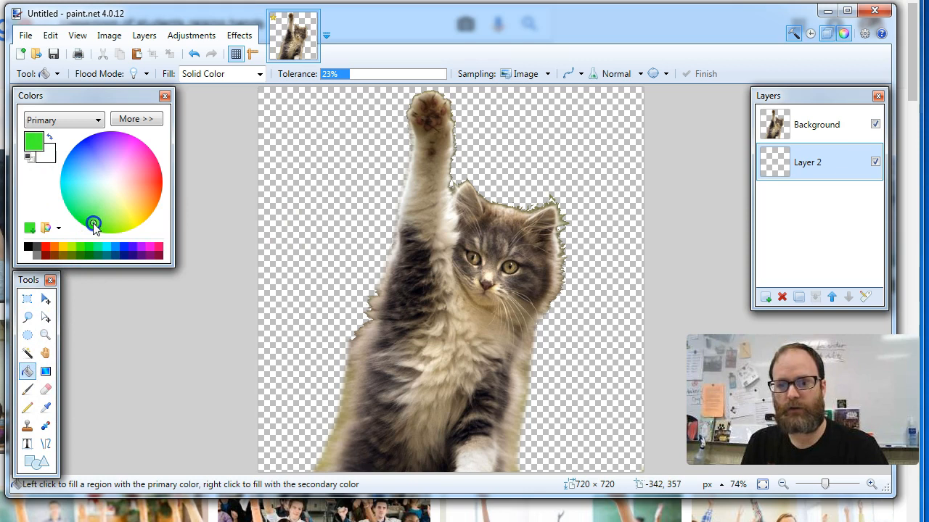
pyautogui.click(317, 176)
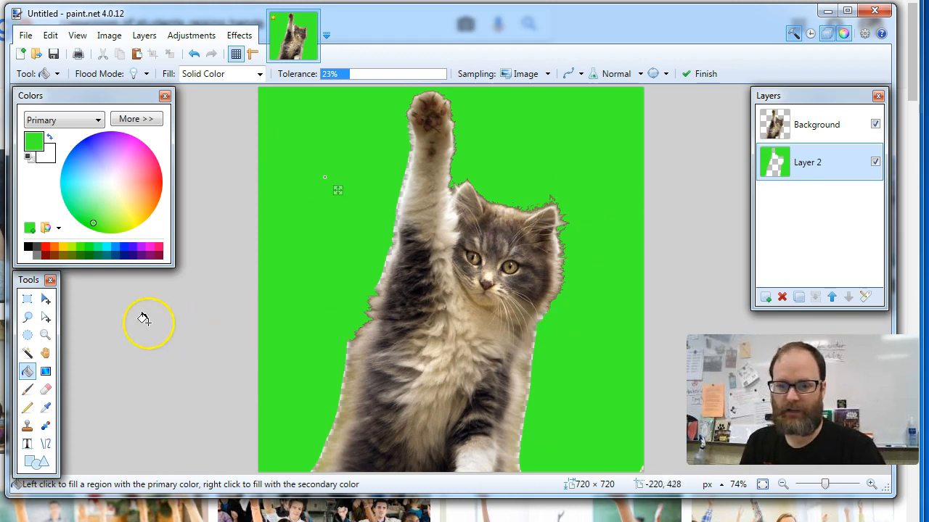
# - Set the Eraser brush width to 40 for close work around the kitten's head
pyautogui.click(45, 335)
pyautogui.moveTo(366, 130); pyautogui.dragTo(605, 323)
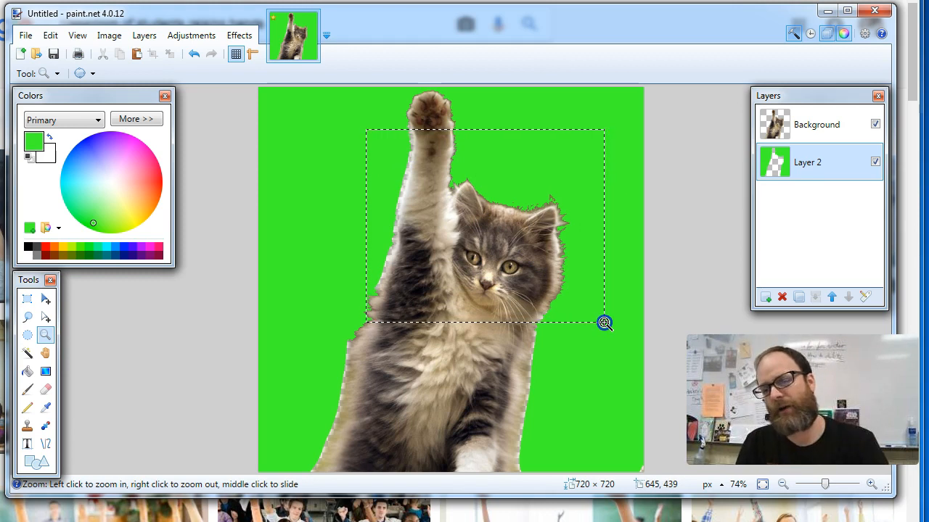
pyautogui.moveTo(604, 323); pyautogui.dragTo(604, 323)
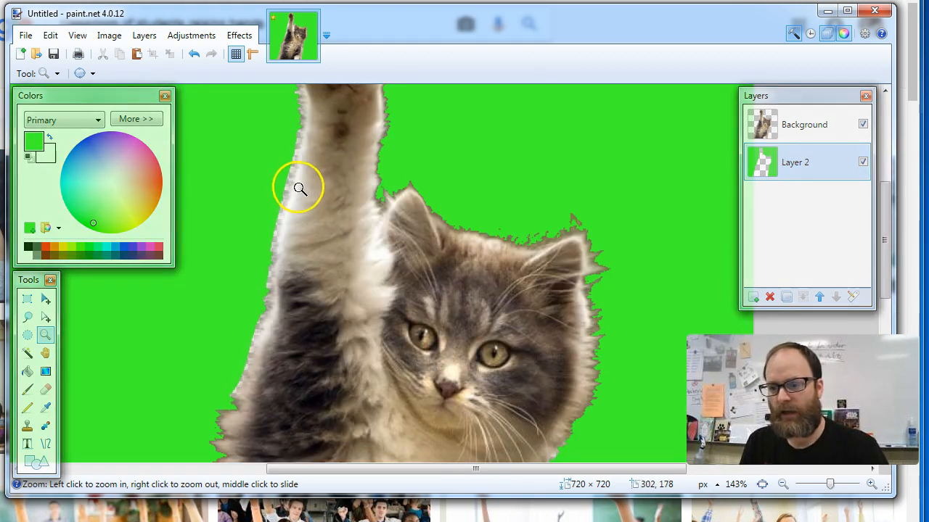
pyautogui.moveTo(333, 150); pyautogui.dragTo(626, 414)
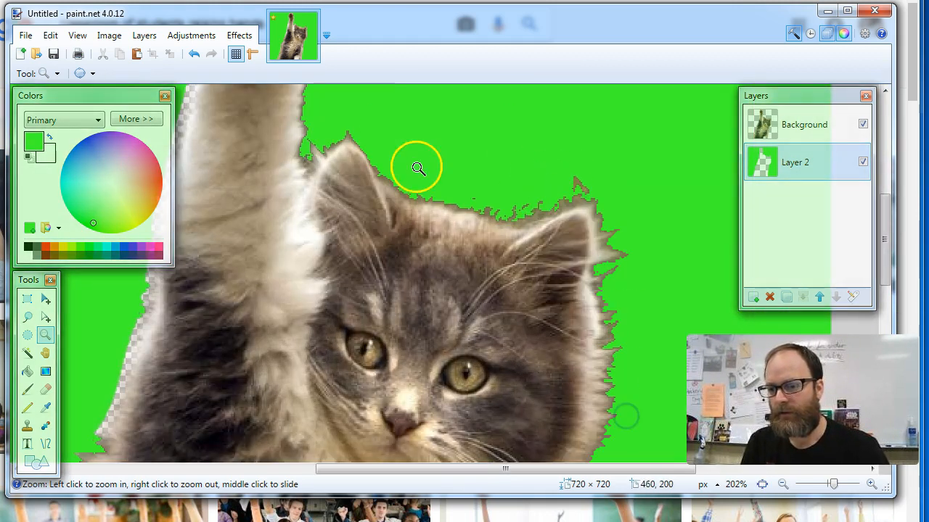
pyautogui.click(45, 389)
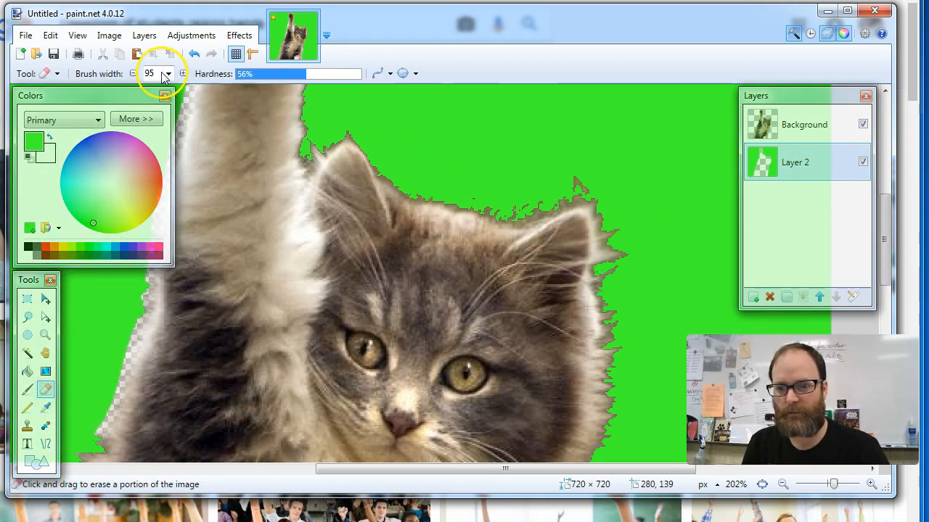
pyautogui.click(168, 74)
pyautogui.scroll(10, 181, 133)
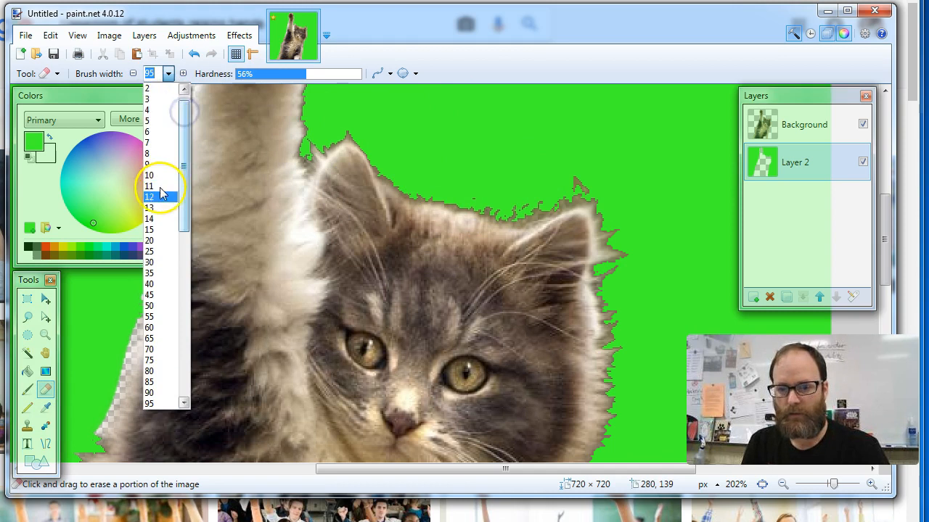
pyautogui.click(150, 283)
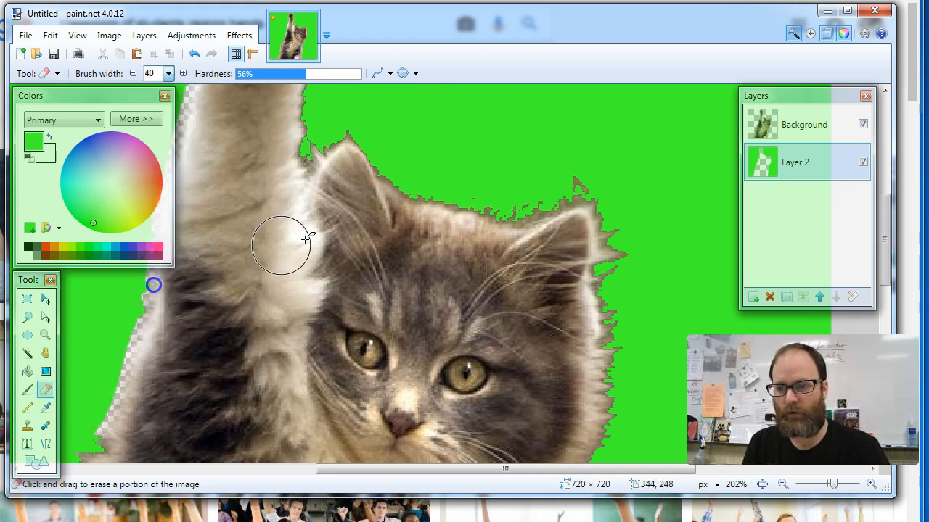
# - Erase the brown fringe between the kitten's ears and beside its right cheek on the Background layer
pyautogui.moveTo(395, 126)
pyautogui.mouseDown()
pyautogui.moveTo(383, 132)
pyautogui.moveTo(401, 159)
pyautogui.mouseUp()
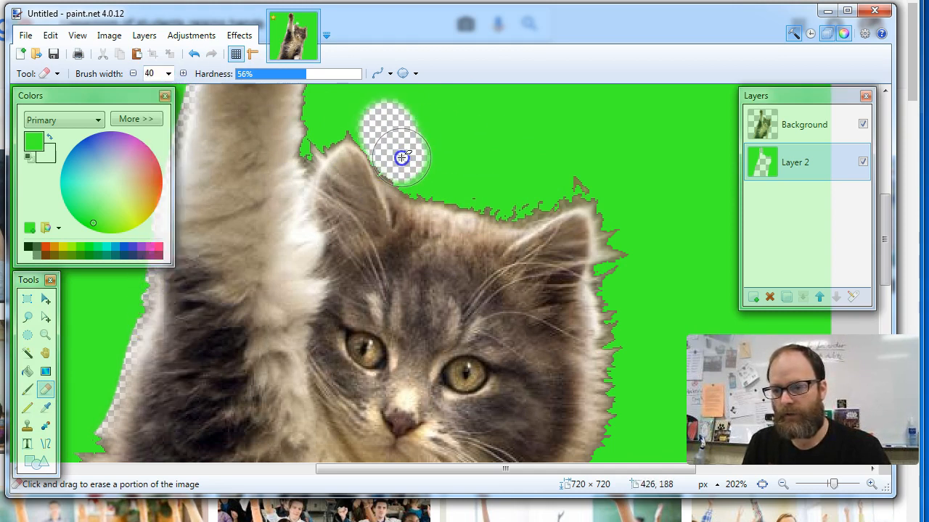
pyautogui.hotkey('ctrl', 'z')
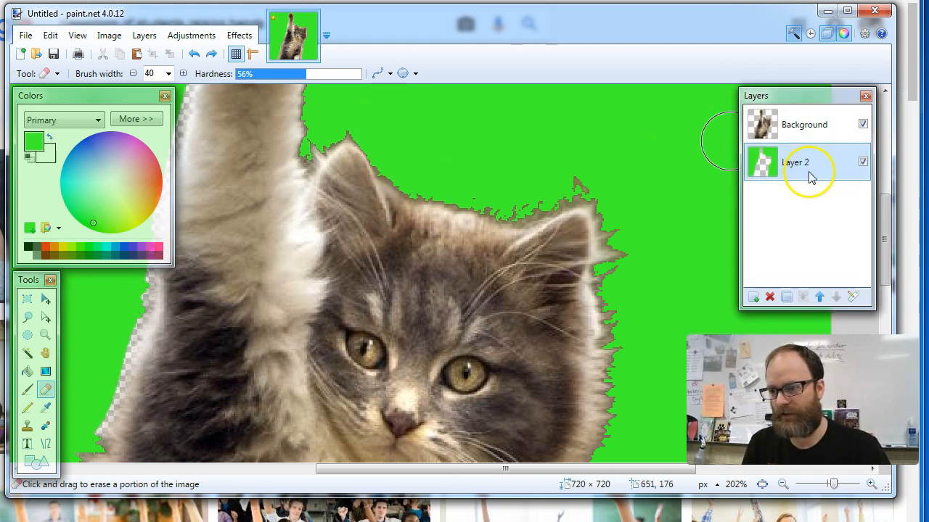
pyautogui.click(810, 133)
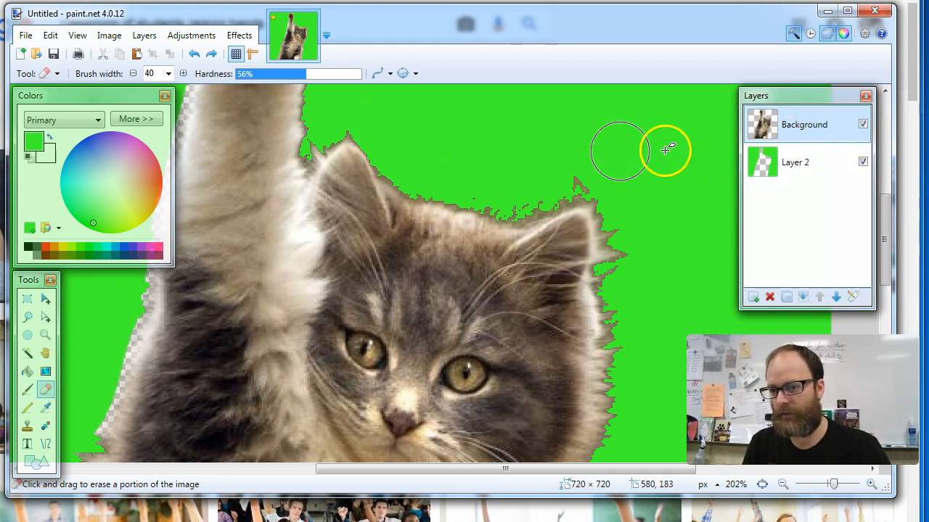
pyautogui.moveTo(385, 129)
pyautogui.mouseDown()
pyautogui.moveTo(402, 161)
pyautogui.moveTo(455, 185)
pyautogui.moveTo(523, 192)
pyautogui.moveTo(586, 161)
pyautogui.mouseUp()
pyautogui.click(840, 167)
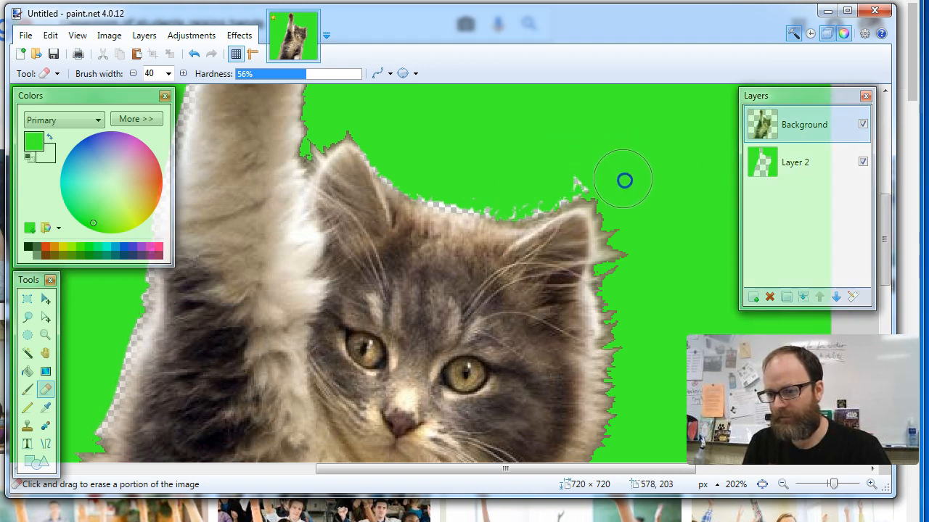
pyautogui.moveTo(642, 236)
pyautogui.mouseDown()
pyautogui.moveTo(652, 194)
pyautogui.moveTo(633, 279)
pyautogui.moveTo(635, 361)
pyautogui.mouseUp()
# - Fill the transparent gaps around the kitten on Layer 2 with bright green, using a Paint Bucket tolerance of 57%
pyautogui.click(820, 173)
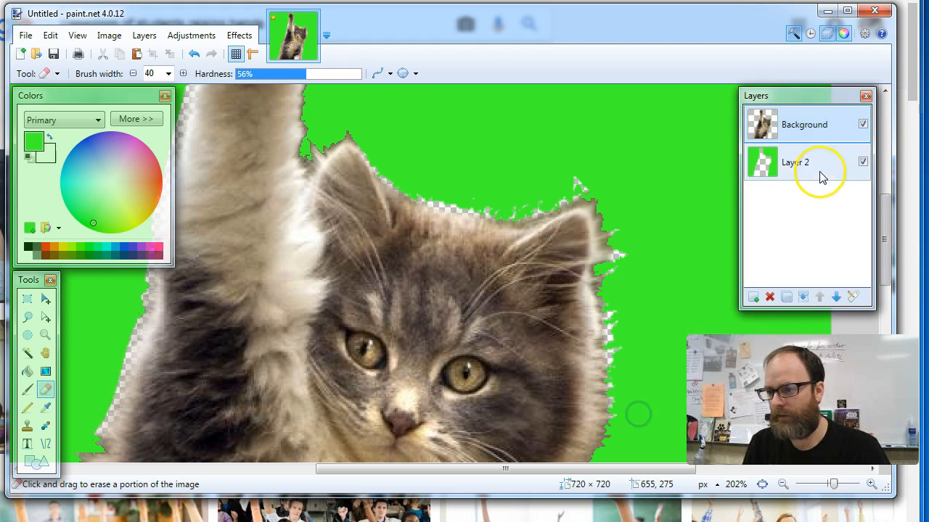
pyautogui.click(28, 373)
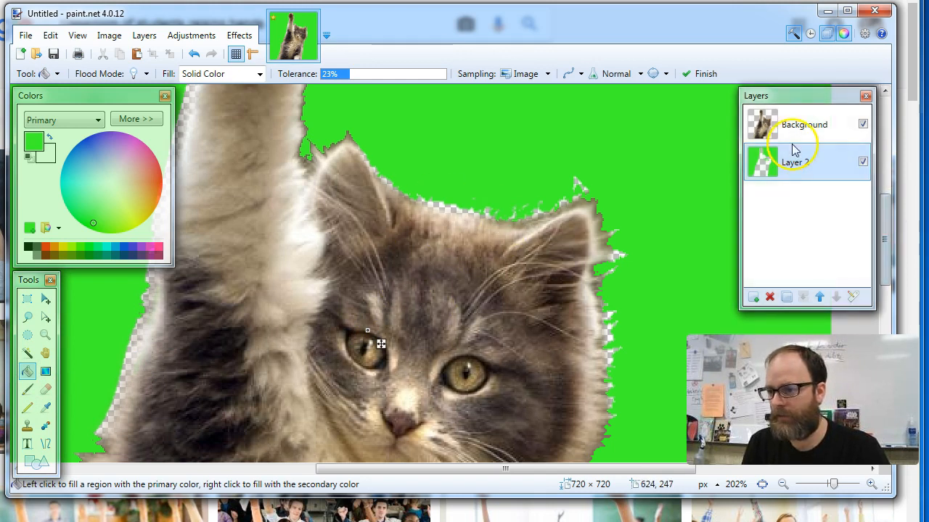
pyautogui.press('Return')
pyautogui.moveTo(370, 77); pyautogui.dragTo(393, 75)
pyautogui.click(574, 367)
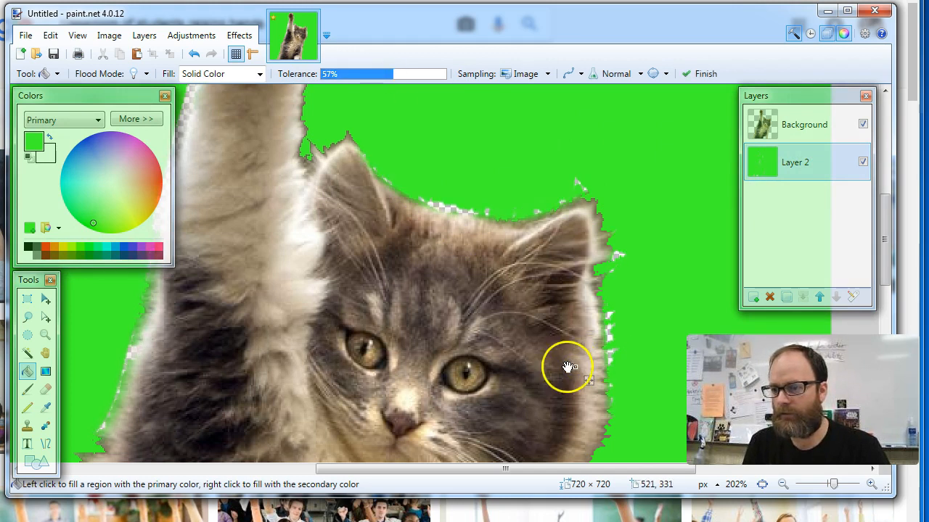
pyautogui.moveTo(524, 367); pyautogui.dragTo(443, 209)
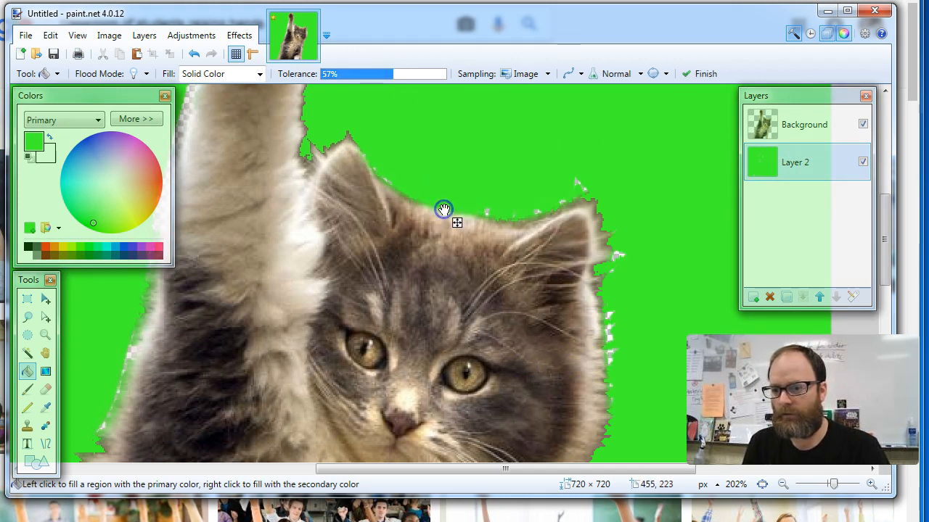
pyautogui.moveTo(588, 181); pyautogui.dragTo(578, 187)
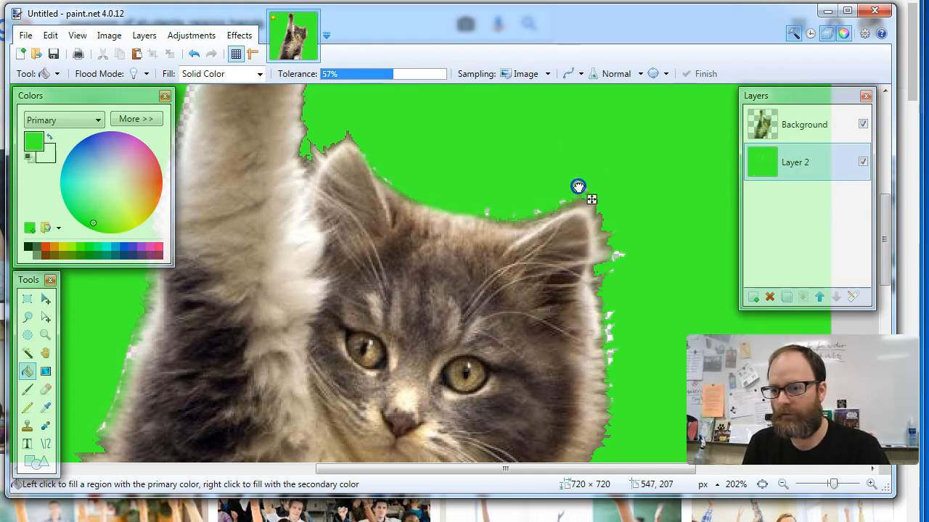
# - Fill all of Layer 2 with green at 100% tolerance while the Background layer is temporarily hidden
pyautogui.click(863, 124)
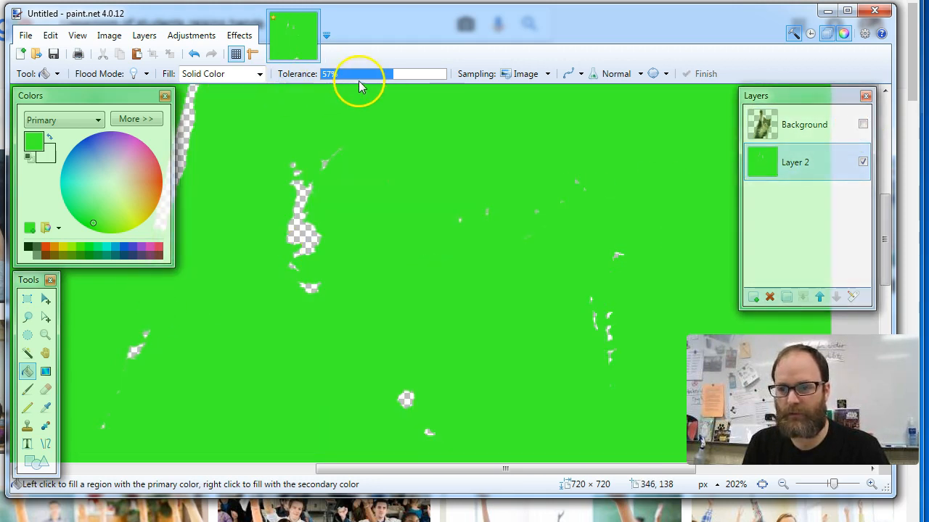
pyautogui.moveTo(441, 80); pyautogui.dragTo(446, 80)
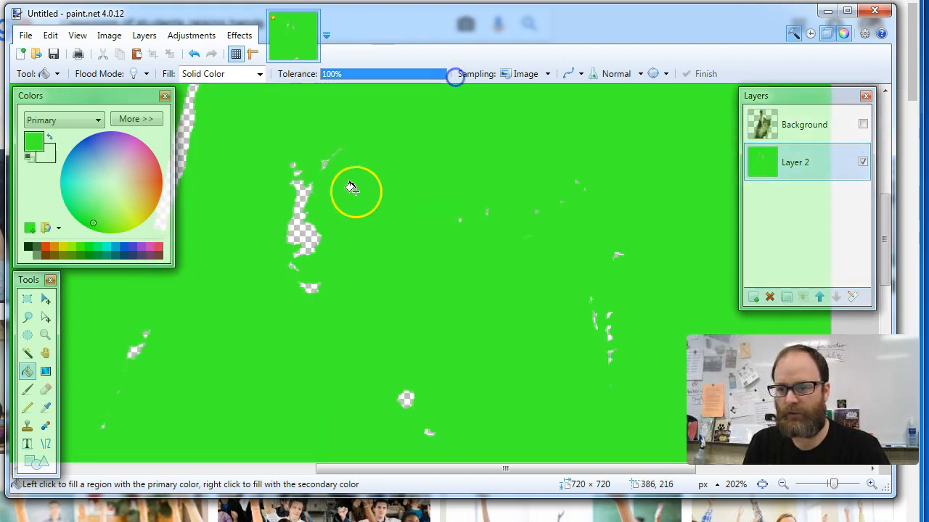
pyautogui.click(297, 224)
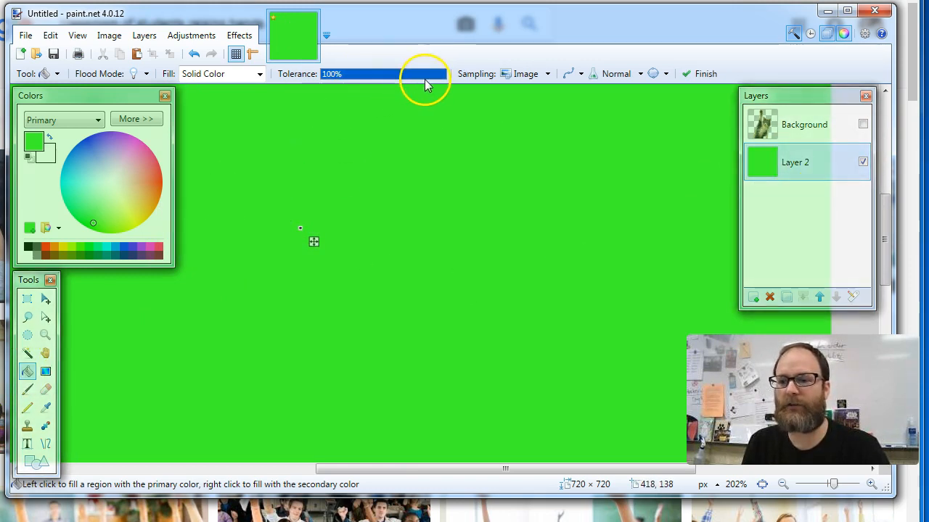
pyautogui.press('Return')
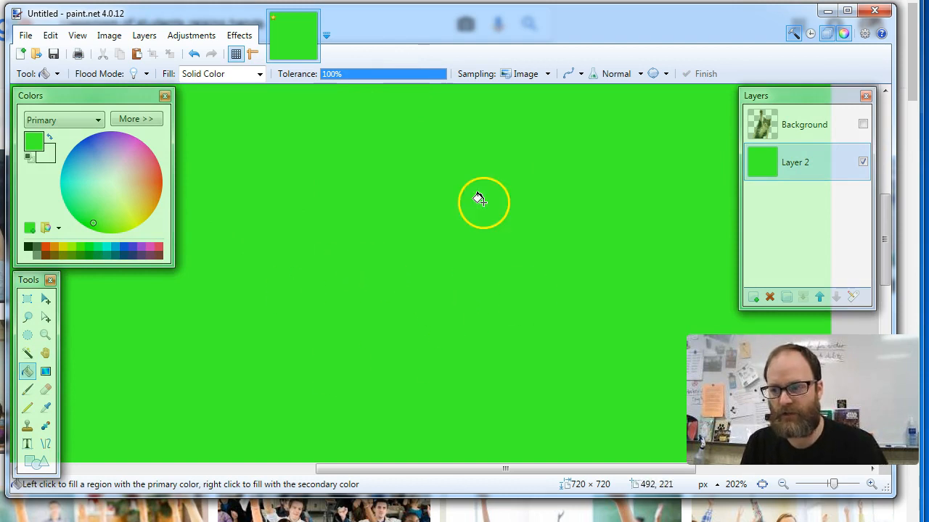
pyautogui.click(863, 125)
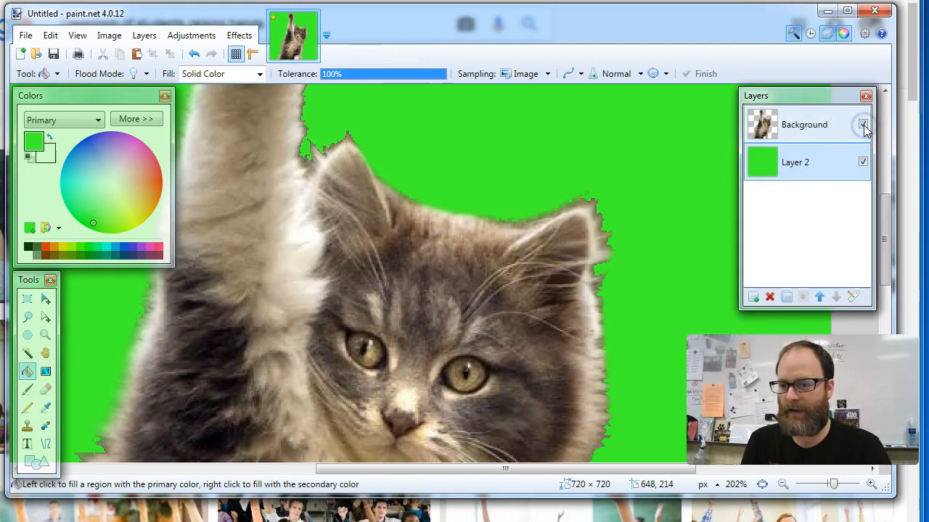
# - Switch back to the Eraser and undo a stray stroke made above the kitten's head on Layer 2
pyautogui.click(45, 391)
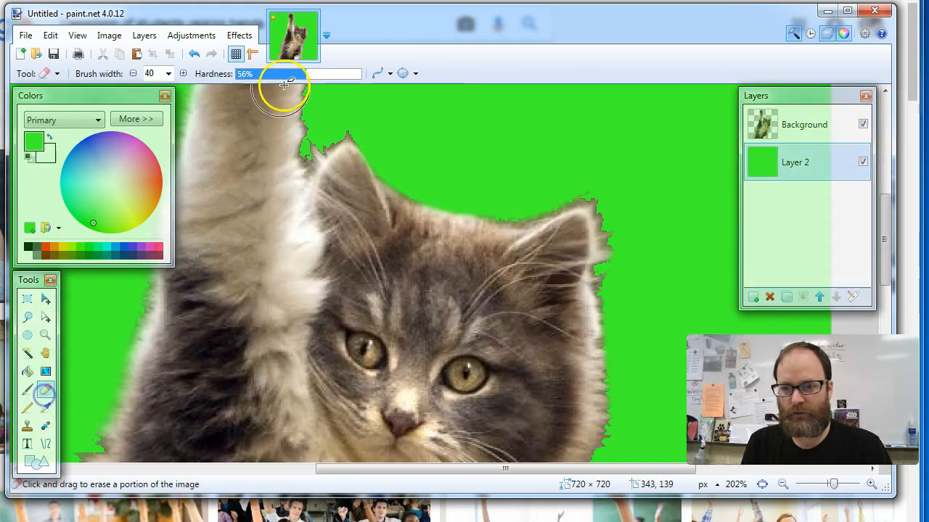
pyautogui.moveTo(471, 173); pyautogui.dragTo(485, 192)
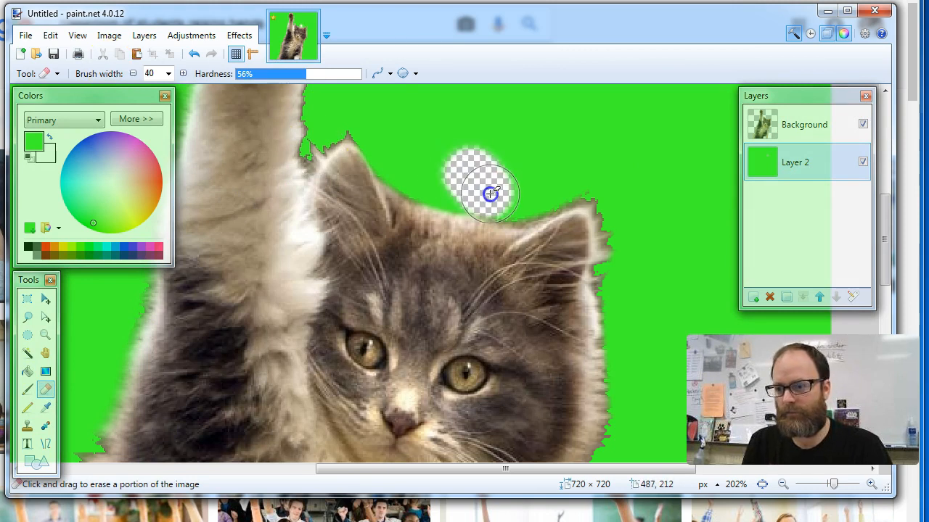
pyautogui.hotkey('ctrl', 'z')
# - Rename the Background layer to "cat"
pyautogui.click(811, 125)
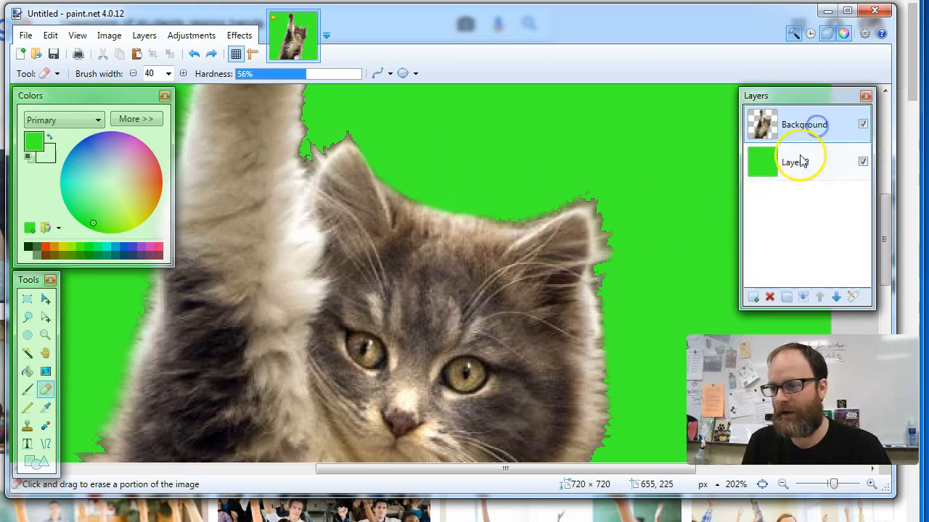
pyautogui.doubleClick(818, 134)
pyautogui.write('cat')
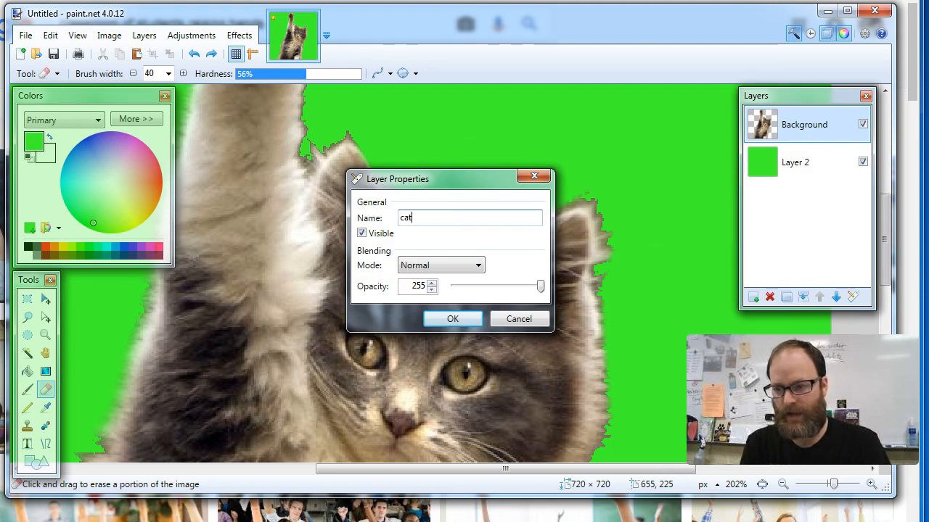
pyautogui.press('Return')
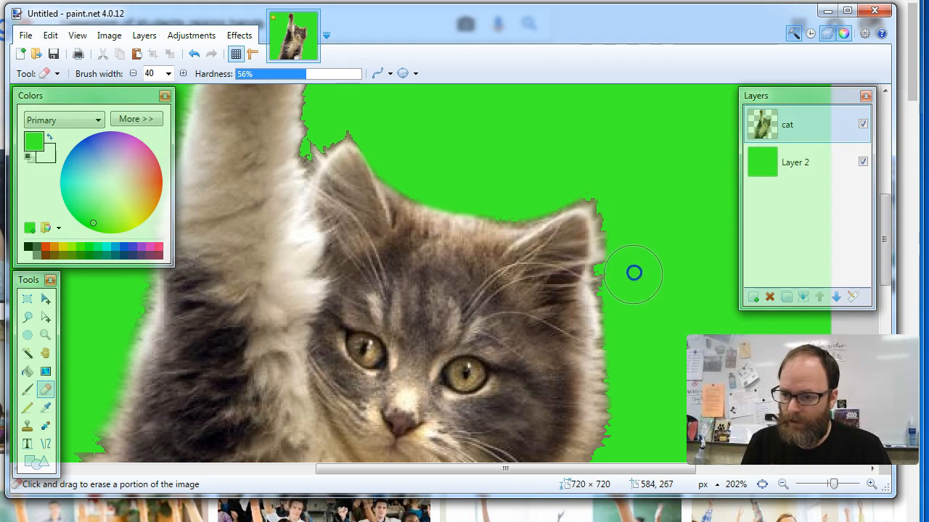
pyautogui.scroll(-3, 632, 210)
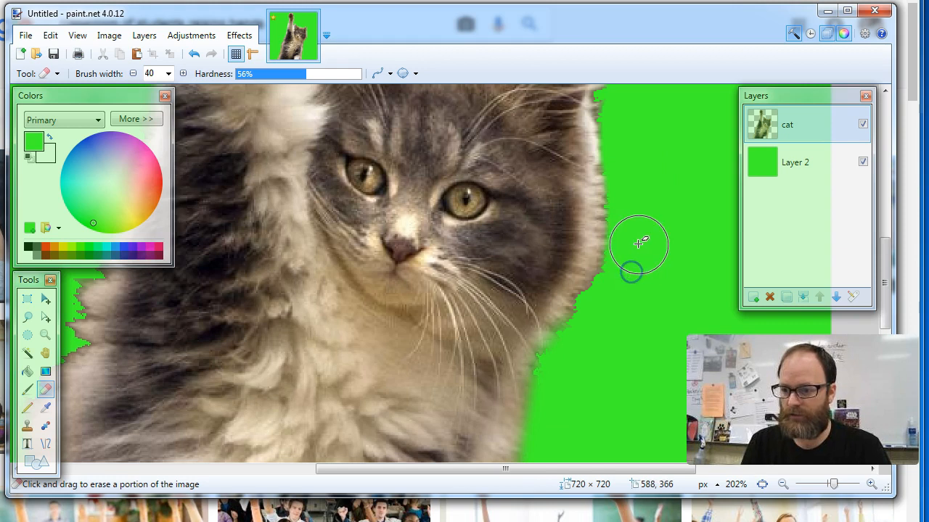
pyautogui.moveTo(607, 307)
pyautogui.mouseDown()
pyautogui.moveTo(640, 216)
pyautogui.moveTo(579, 295)
pyautogui.moveTo(442, 363)
pyautogui.mouseUp()
pyautogui.click(549, 334)
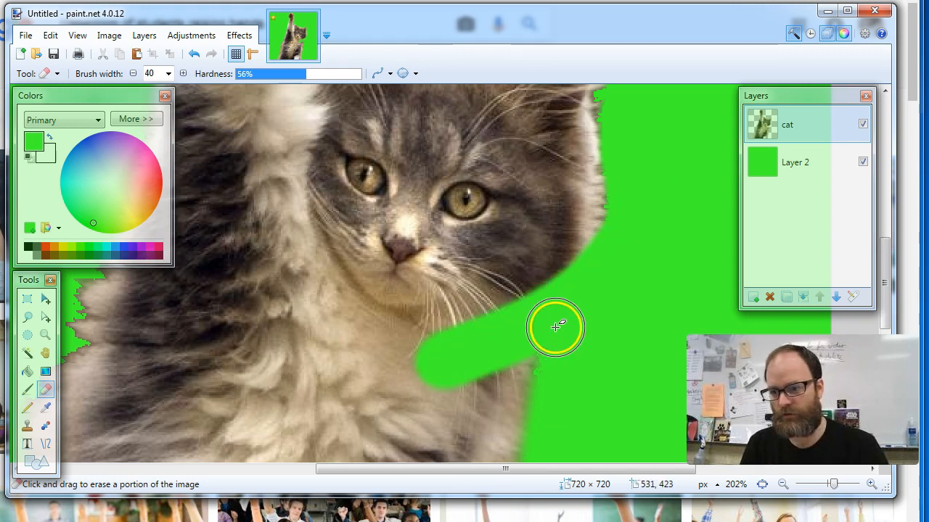
pyautogui.hotkey('ctrl', 'z')
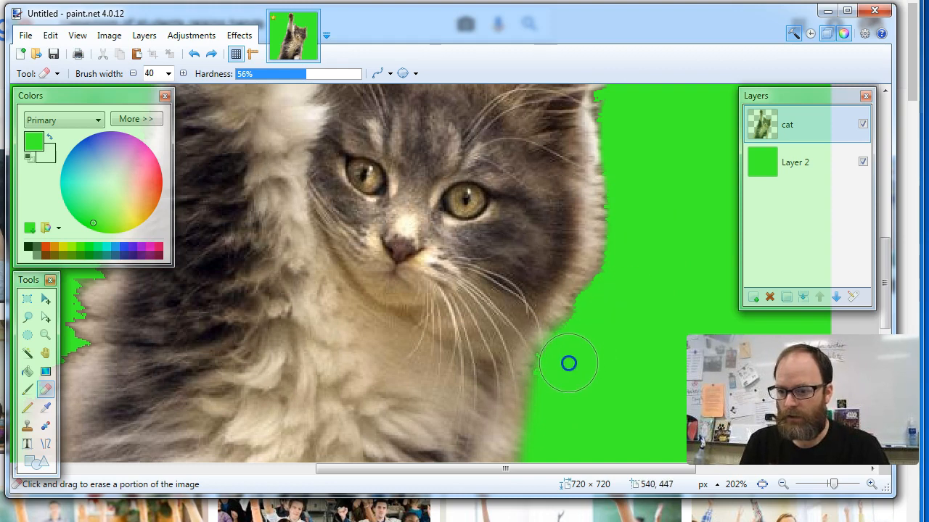
# - Erase the leftover fringe along the right side of the kitten's body and of its raised foreleg
pyautogui.scroll(-3, 552, 433)
pyautogui.moveTo(568, 385)
pyautogui.mouseDown()
pyautogui.moveTo(558, 184)
pyautogui.moveTo(572, 219)
pyautogui.mouseUp()
pyautogui.scroll(8, 572, 219)
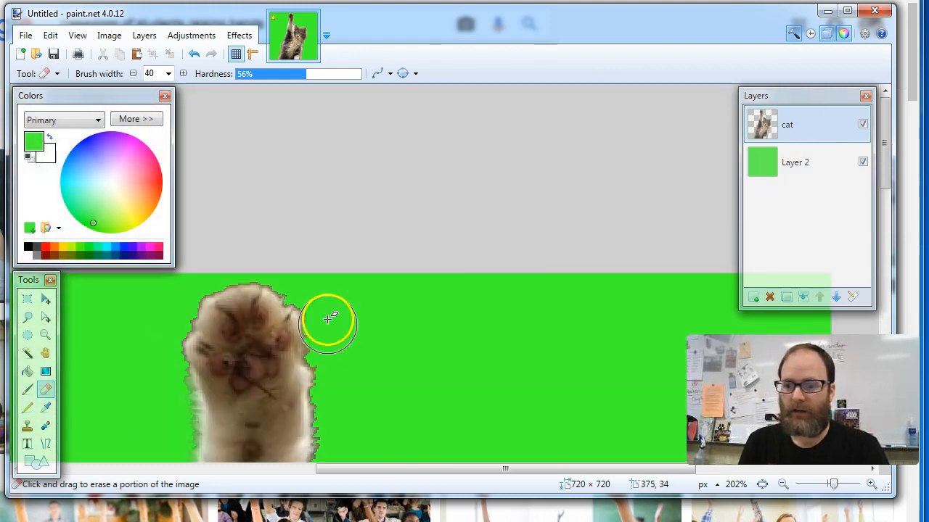
pyautogui.moveTo(353, 310)
pyautogui.mouseDown()
pyautogui.moveTo(339, 339)
pyautogui.moveTo(328, 308)
pyautogui.mouseUp()
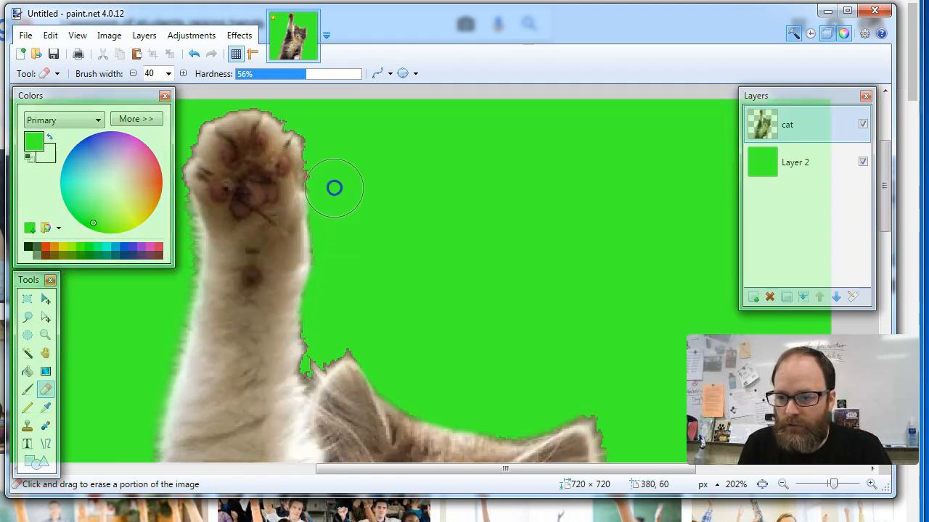
# - Set the Eraser brush width to 9 and clean the rough edge at the upper right of the raised paw
pyautogui.scroll(2, 331, 142)
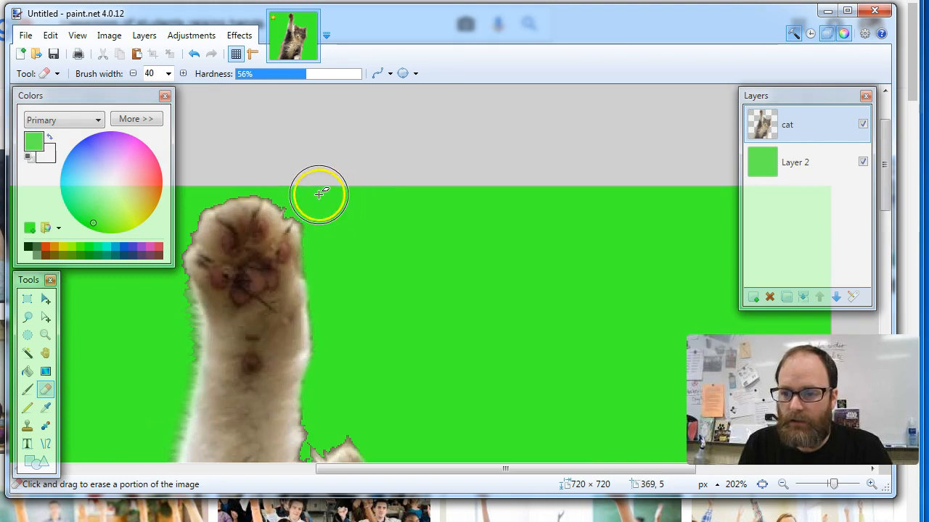
pyautogui.click(168, 73)
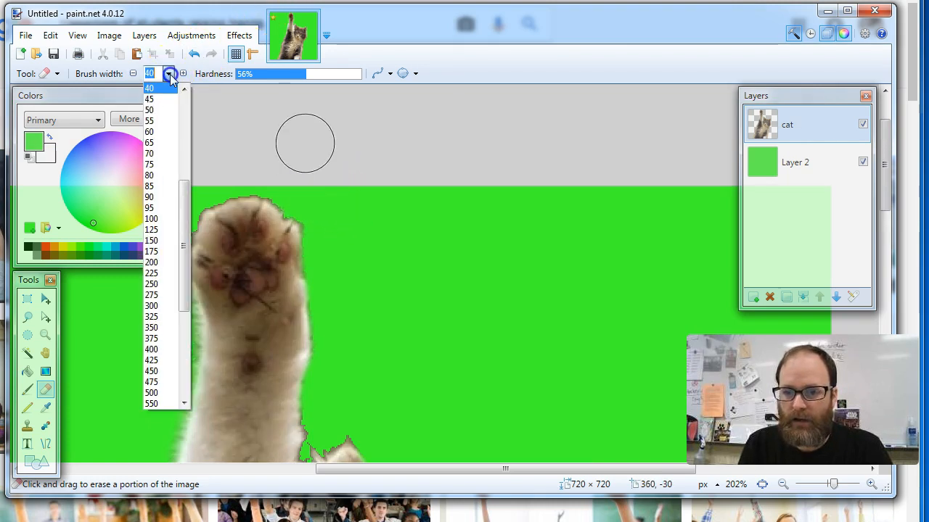
pyautogui.click(186, 115)
pyautogui.click(170, 176)
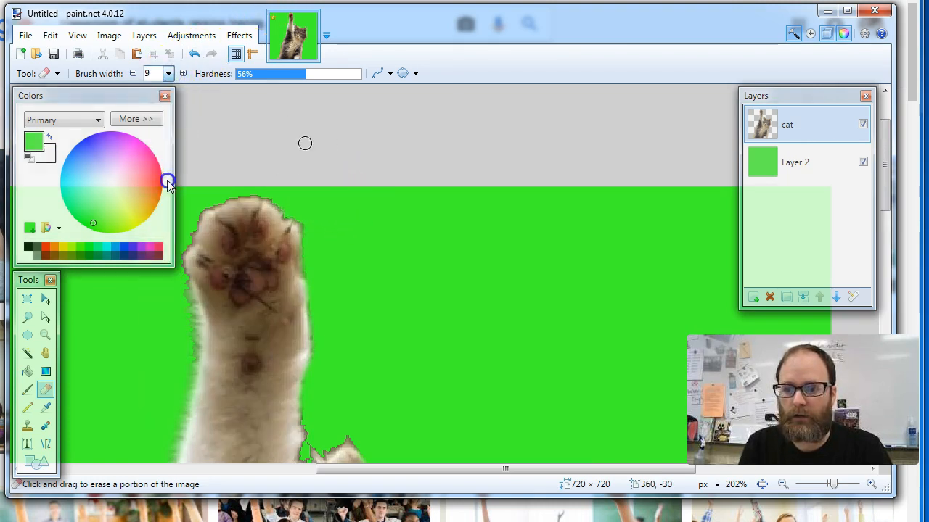
pyautogui.moveTo(295, 197); pyautogui.dragTo(301, 212)
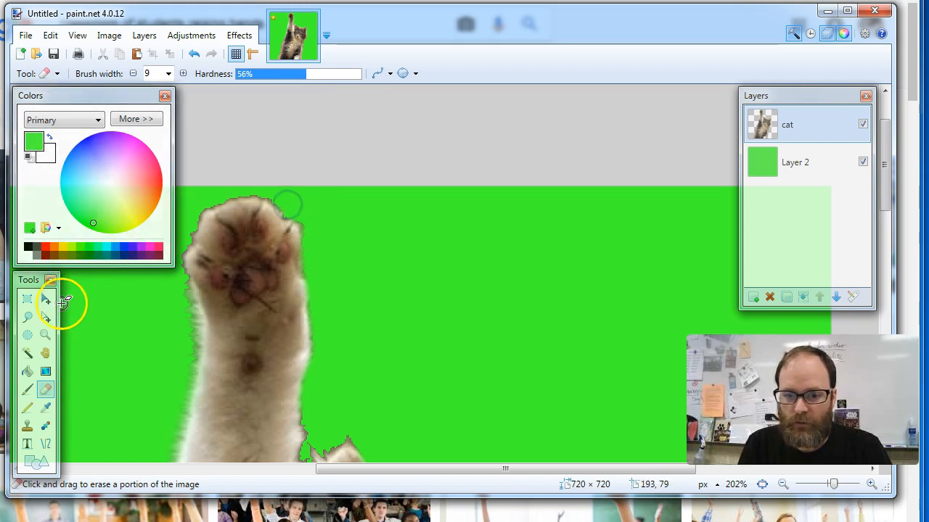
# - Erase the ragged outline of the raised paw and foreleg down to the adjoining ear with the fine Eraser
pyautogui.click(45, 334)
pyautogui.moveTo(141, 101); pyautogui.dragTo(0, 59)
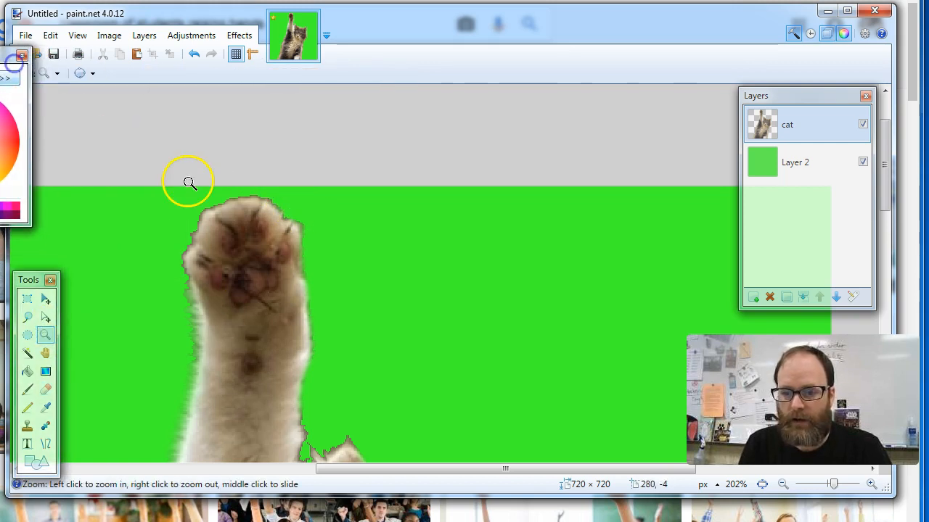
pyautogui.moveTo(106, 187); pyautogui.dragTo(393, 435)
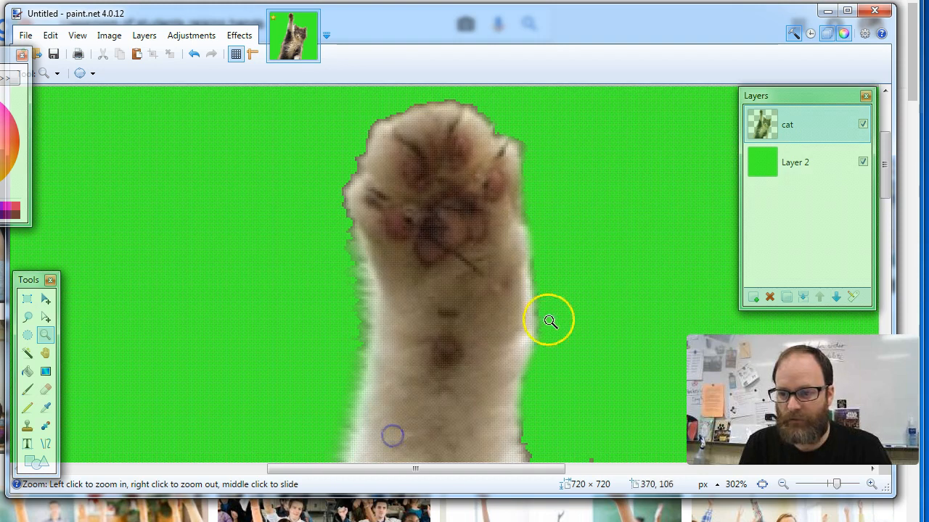
pyautogui.scroll(2, 479, 268)
pyautogui.click(46, 391)
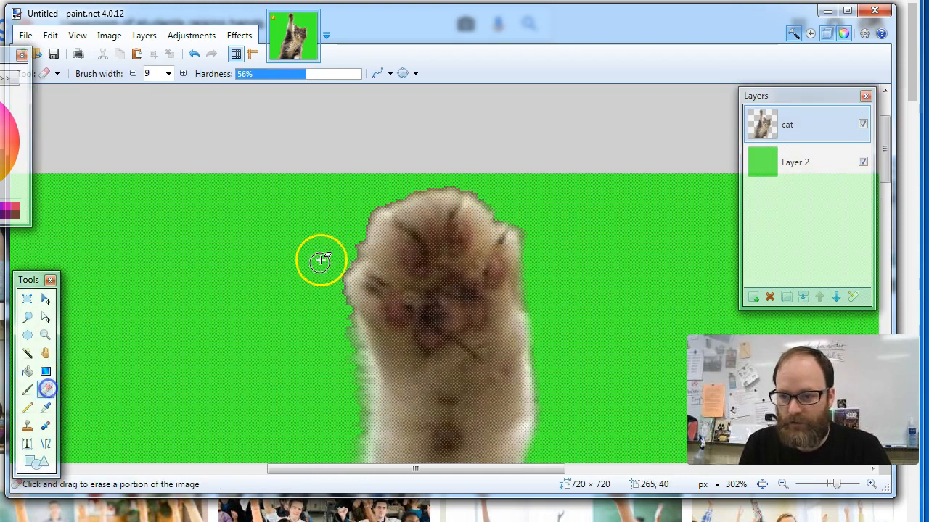
pyautogui.moveTo(346, 253); pyautogui.dragTo(337, 300)
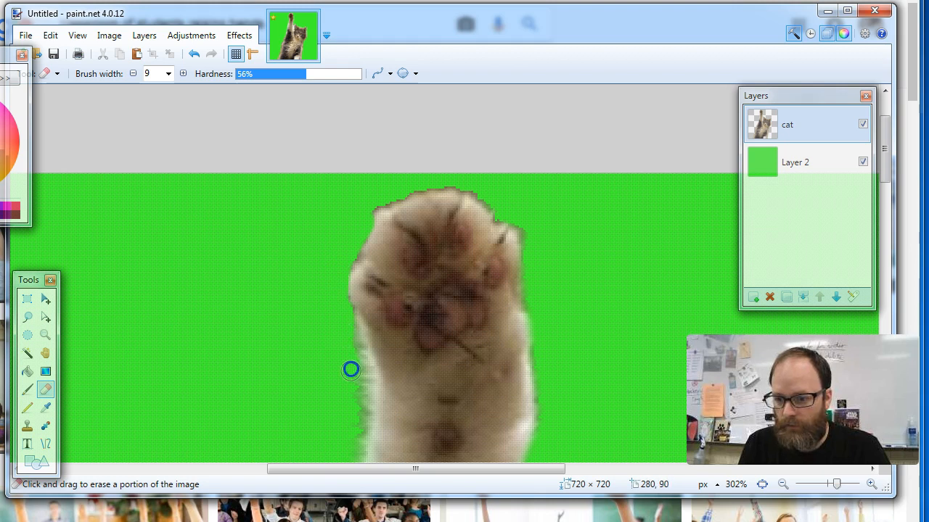
pyautogui.scroll(-3, 350, 448)
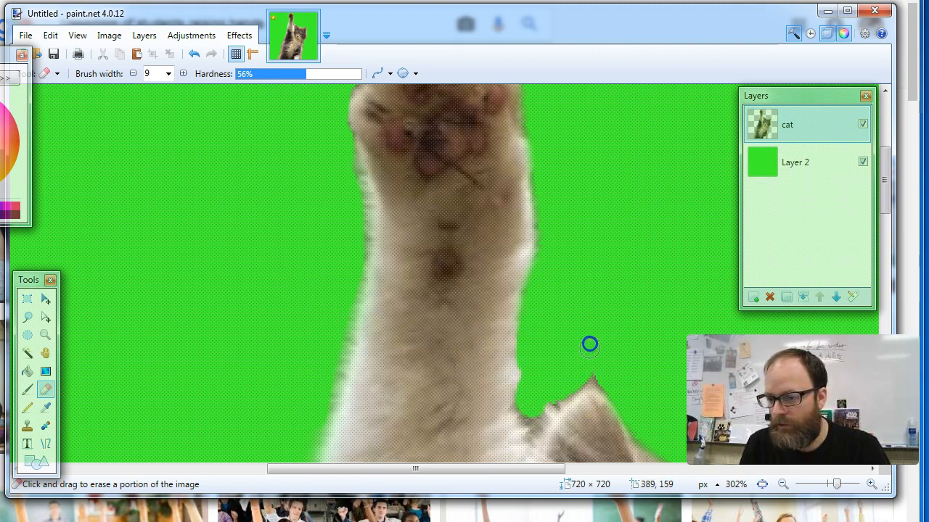
# - Erase the jagged fringe down the left side of the kitten's body on the cat layer
pyautogui.scroll(-8, 576, 307)
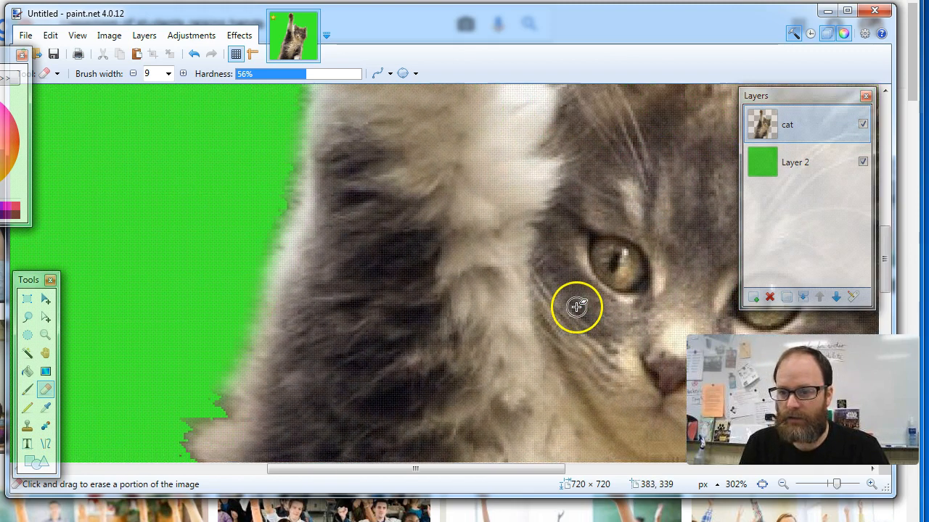
pyautogui.scroll(-2, 207, 296)
pyautogui.moveTo(261, 242)
pyautogui.mouseDown()
pyautogui.moveTo(206, 295)
pyautogui.moveTo(208, 245)
pyautogui.moveTo(170, 245)
pyautogui.moveTo(171, 174)
pyautogui.moveTo(171, 232)
pyautogui.moveTo(178, 180)
pyautogui.moveTo(210, 134)
pyautogui.mouseUp()
pyautogui.scroll(-2, 181, 242)
pyautogui.scroll(-2, 176, 193)
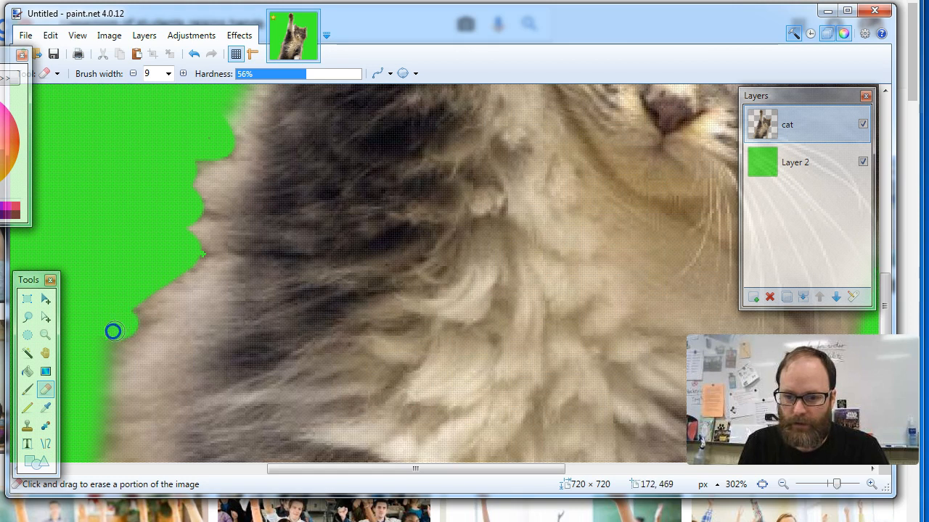
# - Erase the jagged fringe around the tip of the kitten's right-hand ear and down that side of its head with the Eraser
pyautogui.scroll(-3, 191, 265)
pyautogui.scroll(2, 201, 265)
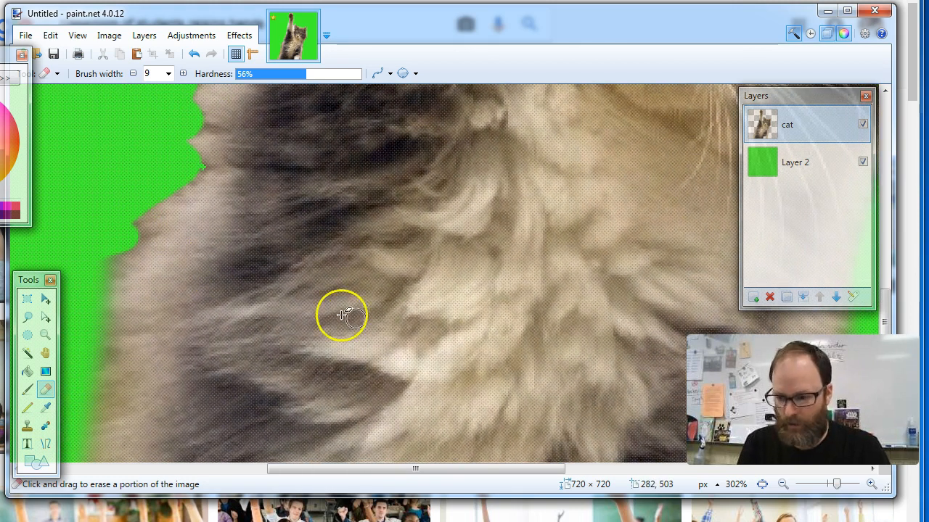
pyautogui.click(45, 335)
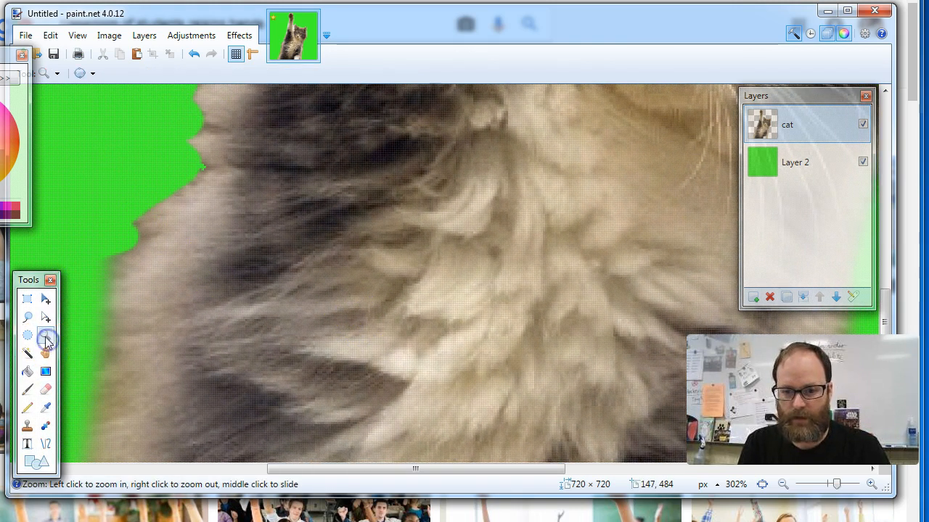
pyautogui.click(364, 231)
pyautogui.click(367, 231)
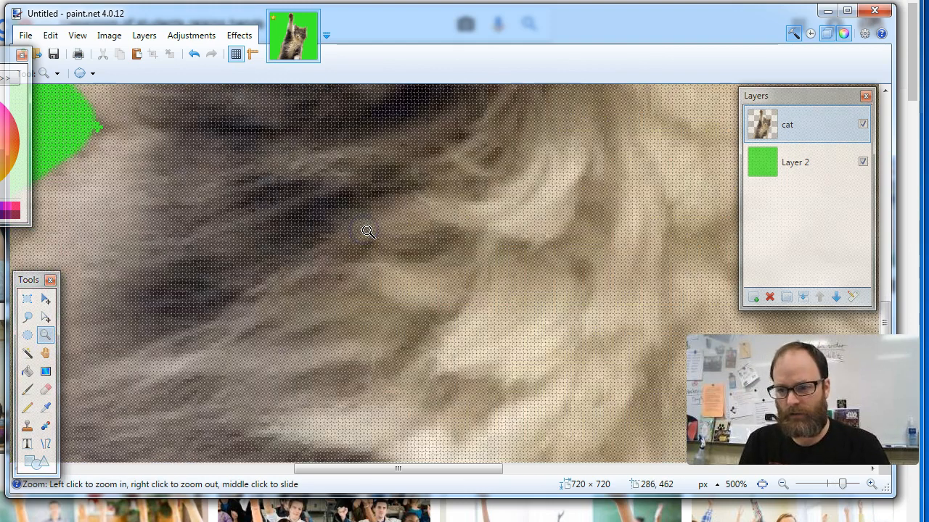
pyautogui.rightClick(368, 231)
pyautogui.rightClick(368, 232)
pyautogui.rightClick(368, 233)
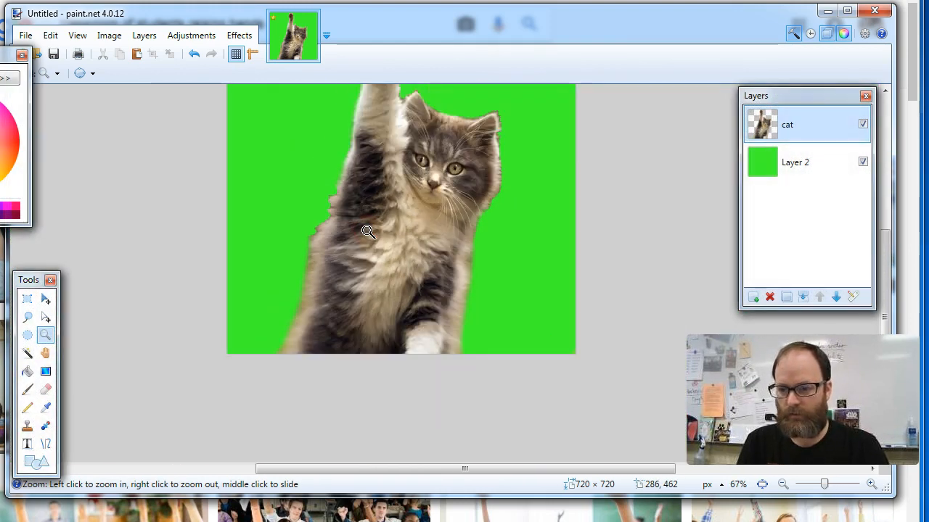
pyautogui.rightClick(370, 235)
pyautogui.rightClick(432, 236)
pyautogui.moveTo(431, 159); pyautogui.dragTo(481, 248)
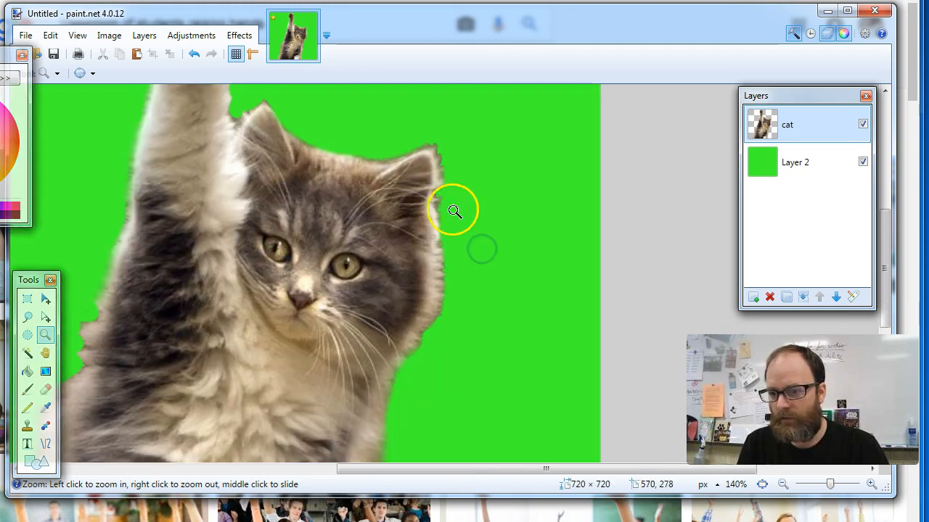
pyautogui.moveTo(377, 125); pyautogui.dragTo(481, 302)
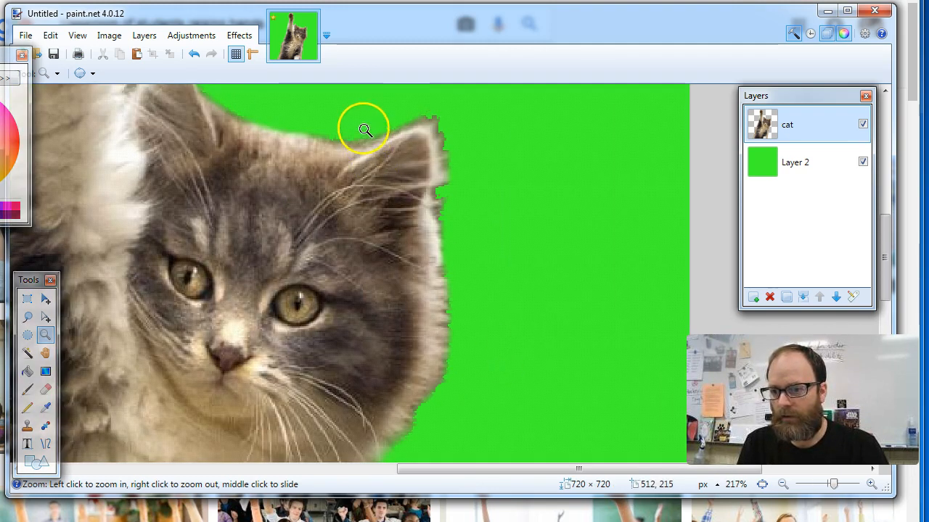
pyautogui.moveTo(414, 123); pyautogui.dragTo(508, 290)
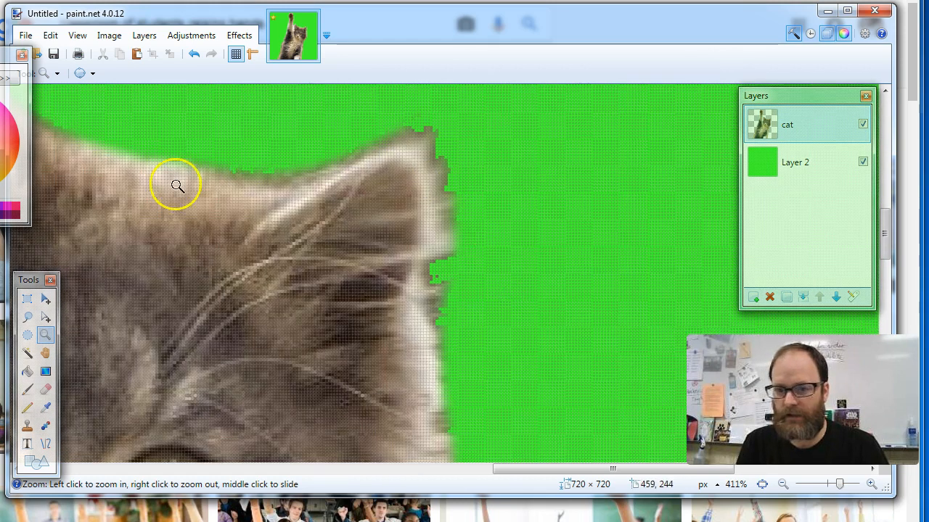
pyautogui.click(45, 389)
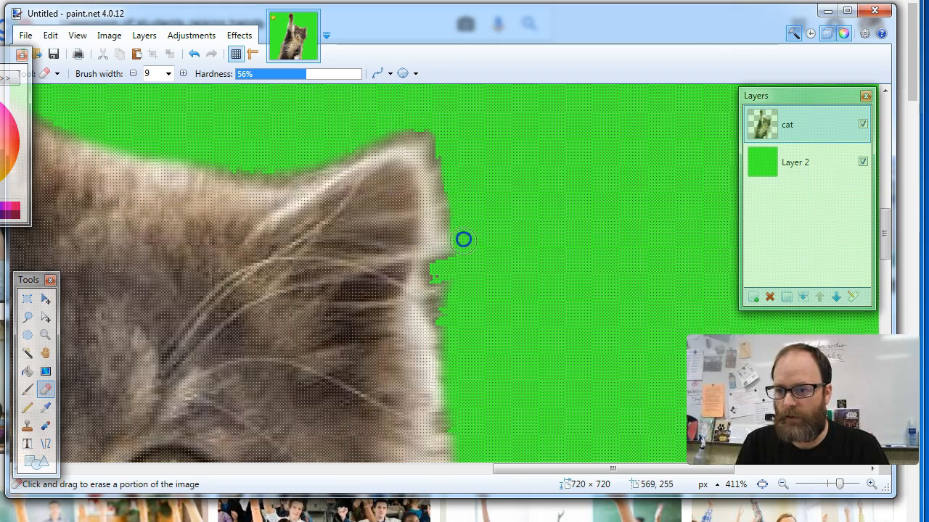
pyautogui.scroll(-8, 451, 323)
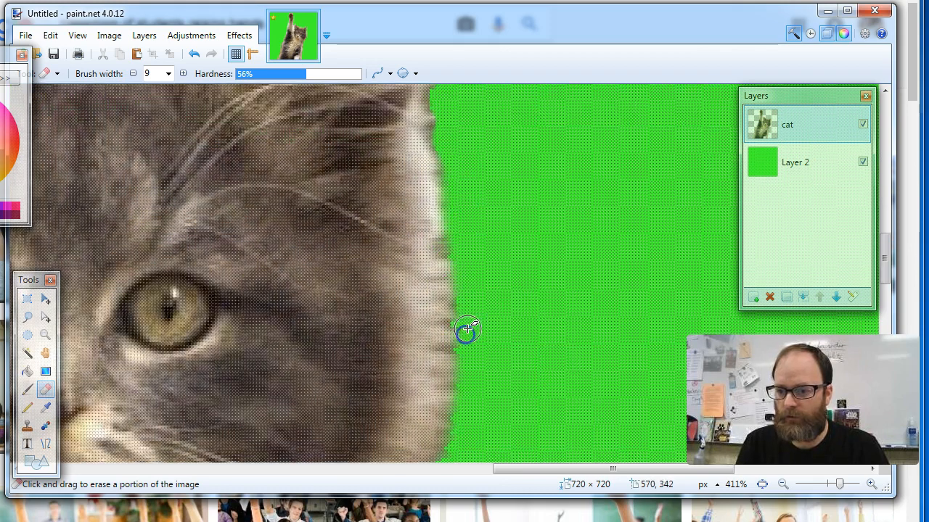
pyautogui.scroll(15, 446, 276)
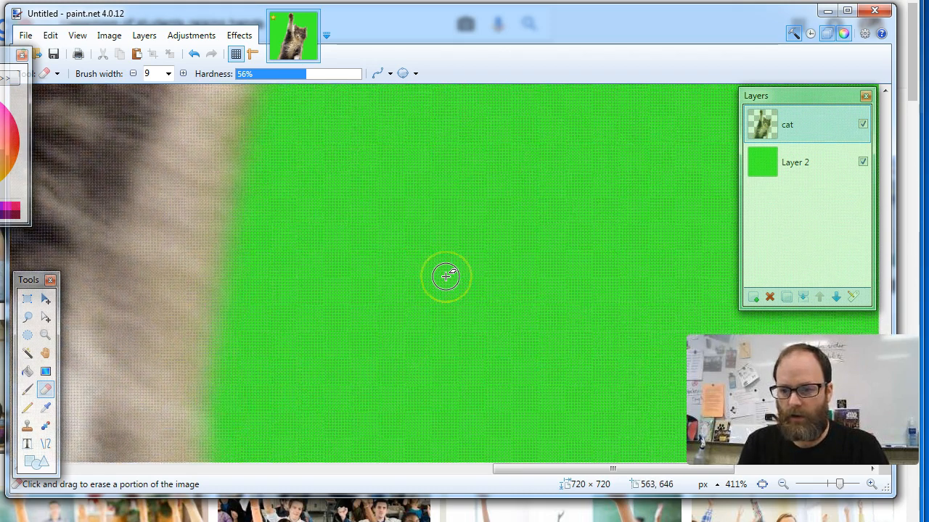
pyautogui.scroll(-6, 447, 275)
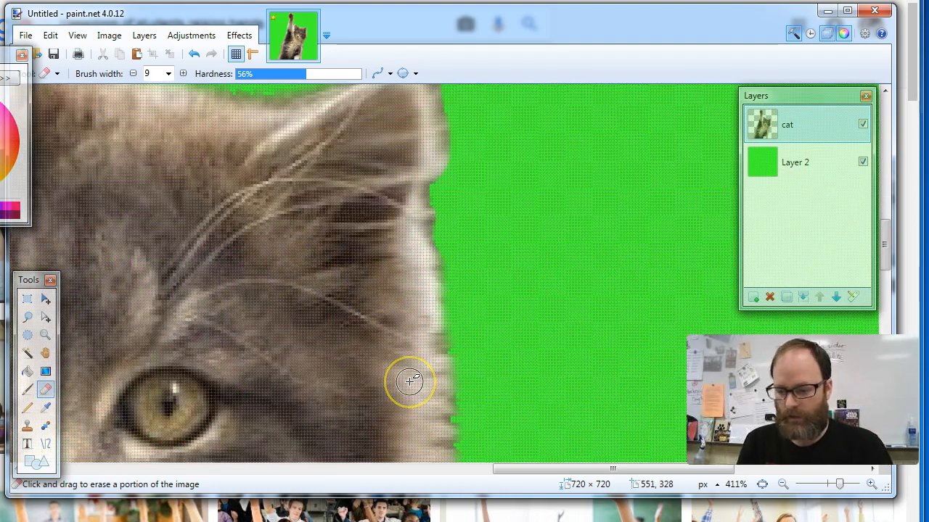
pyautogui.scroll(-8, 410, 380)
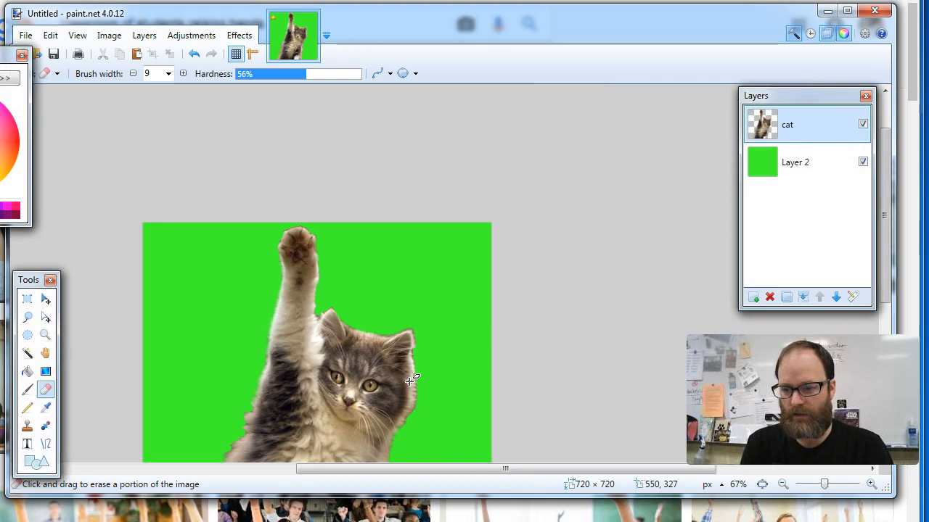
pyautogui.scroll(-3, 354, 356)
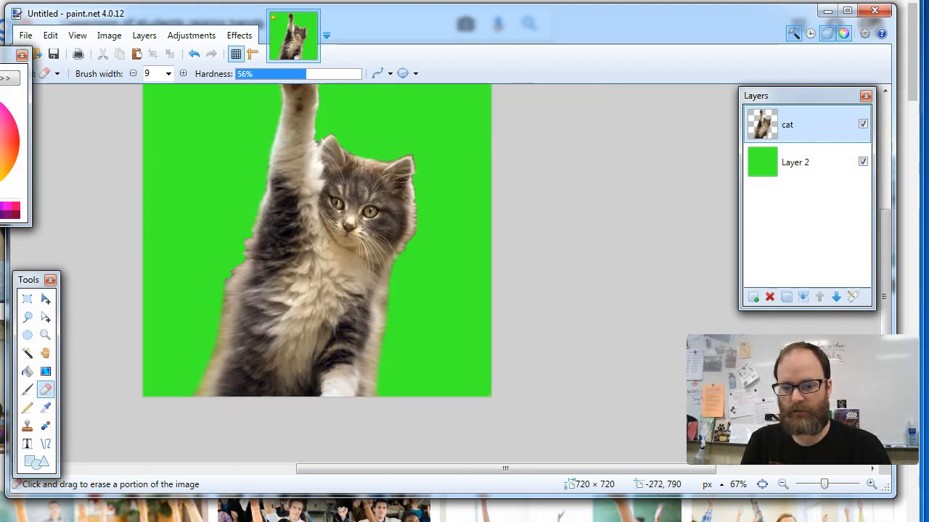
pyautogui.scroll(1, 553, 282)
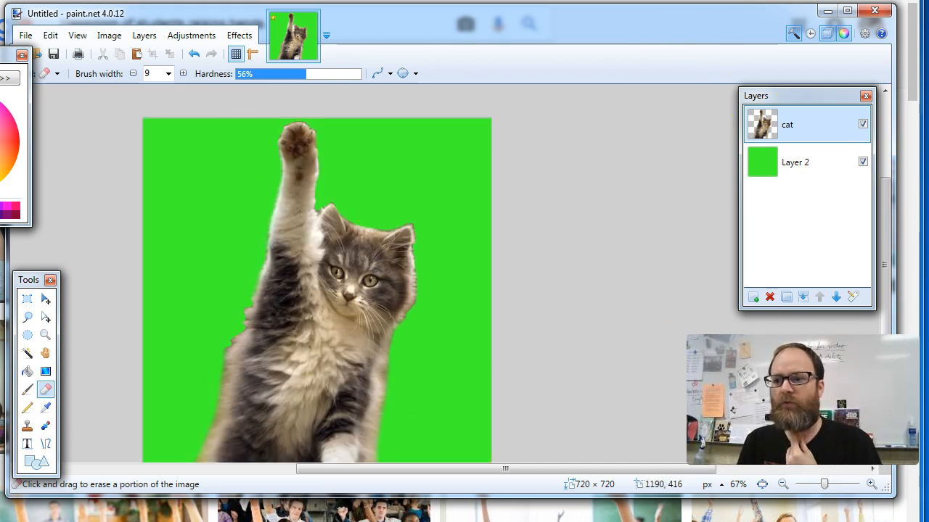
# - Copy the small picture of students raising hands before a blackboard from the Chrome class page and return to paint.net
pyautogui.hotkey('alt', 'Tab')
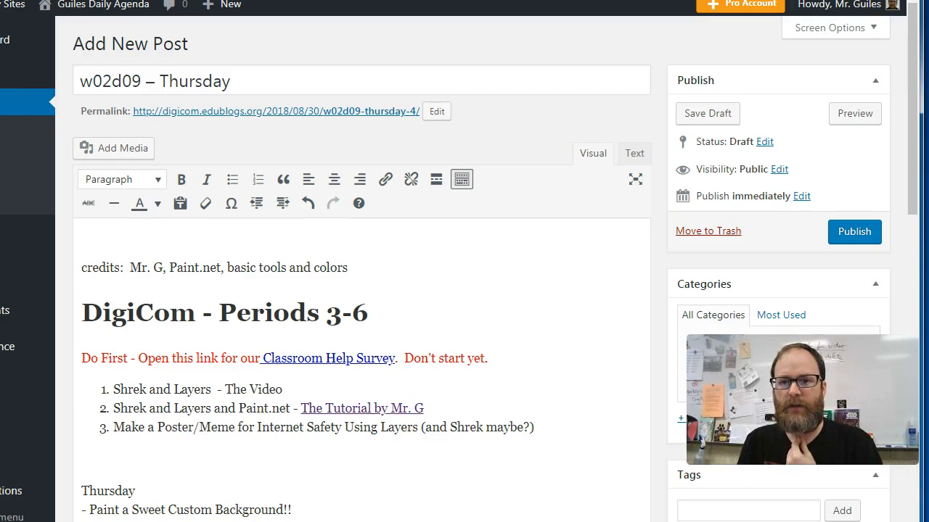
pyautogui.hotkey('ctrl', 'Tab')
pyautogui.scroll(-9, 426, 414)
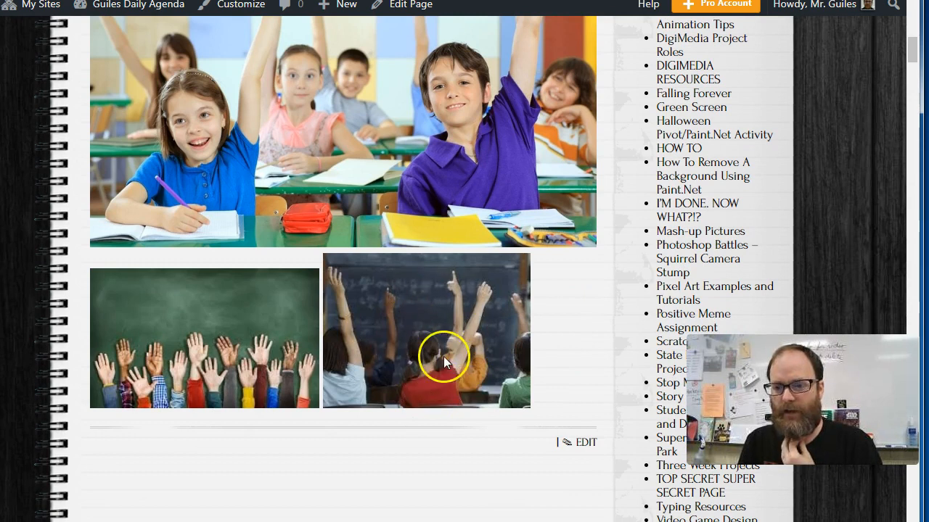
pyautogui.rightClick(421, 322)
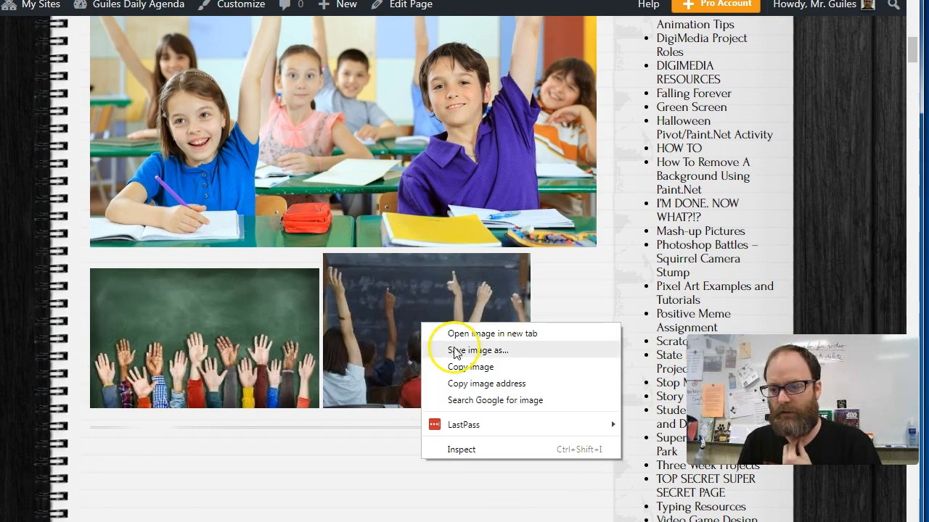
pyautogui.click(464, 367)
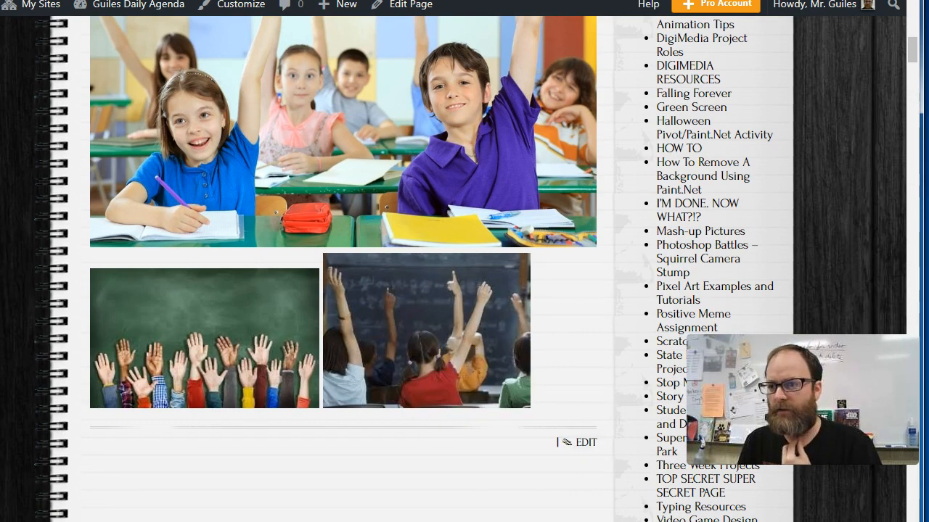
pyautogui.hotkey('alt', 'Tab')
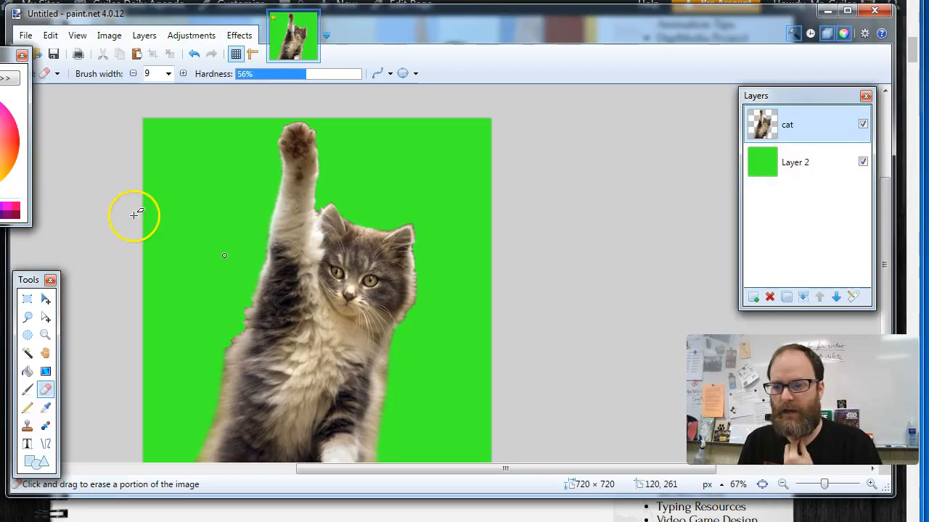
pyautogui.moveTo(493, 469); pyautogui.dragTo(469, 464)
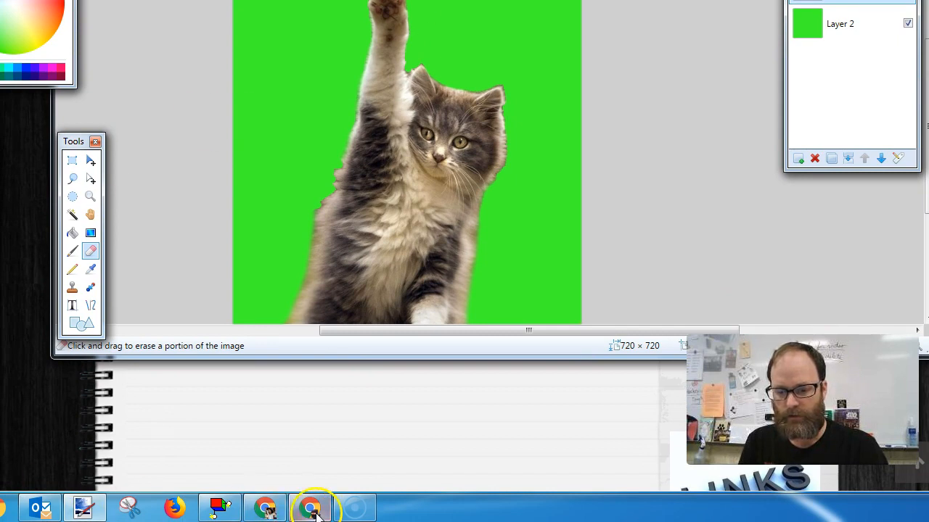
pyautogui.moveTo(267, 510)
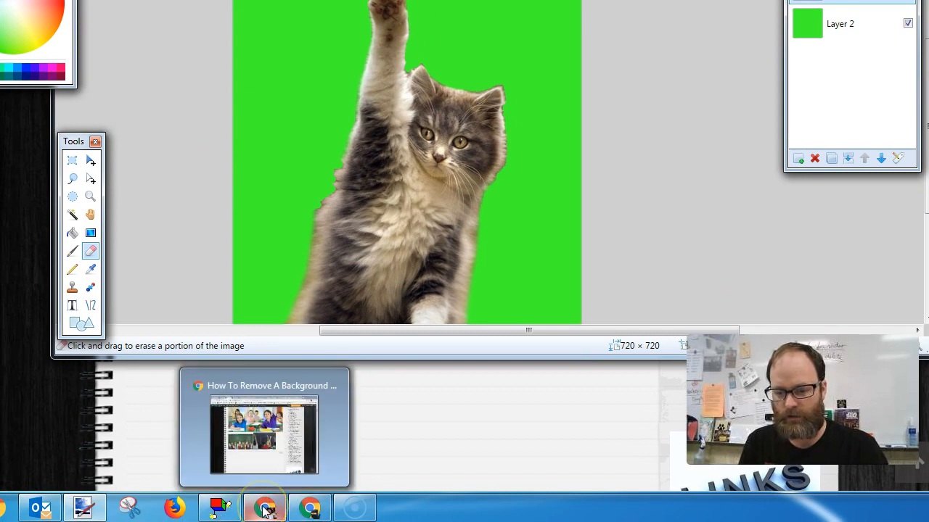
pyautogui.click(266, 510)
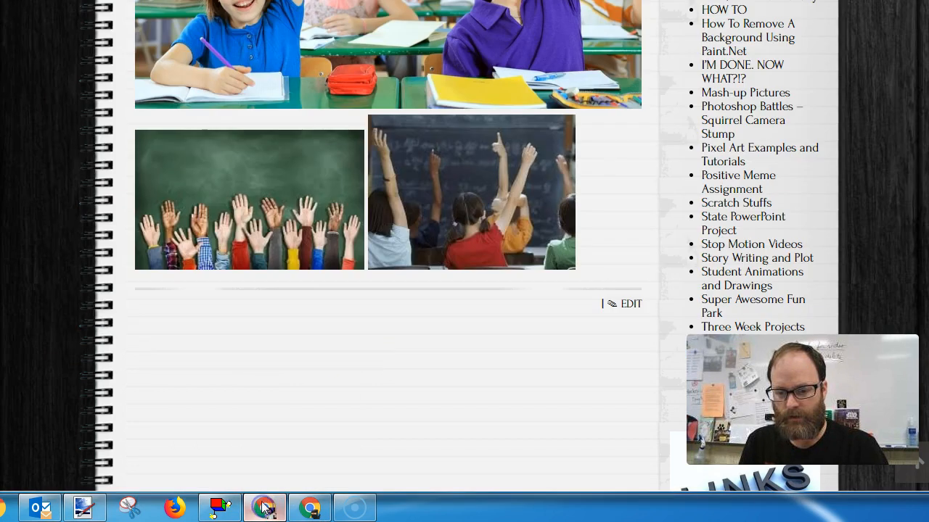
pyautogui.click(86, 508)
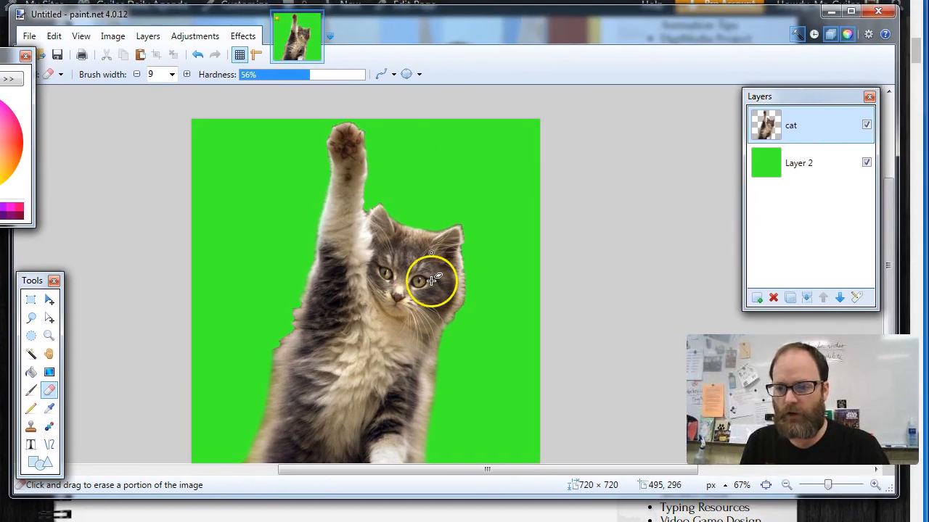
# - Paste the copied classroom picture into a new layer directly beneath the cat layer and enlarge it to about 861 × 731 pixels
pyautogui.click(759, 301)
pyautogui.moveTo(818, 130); pyautogui.dragTo(820, 161)
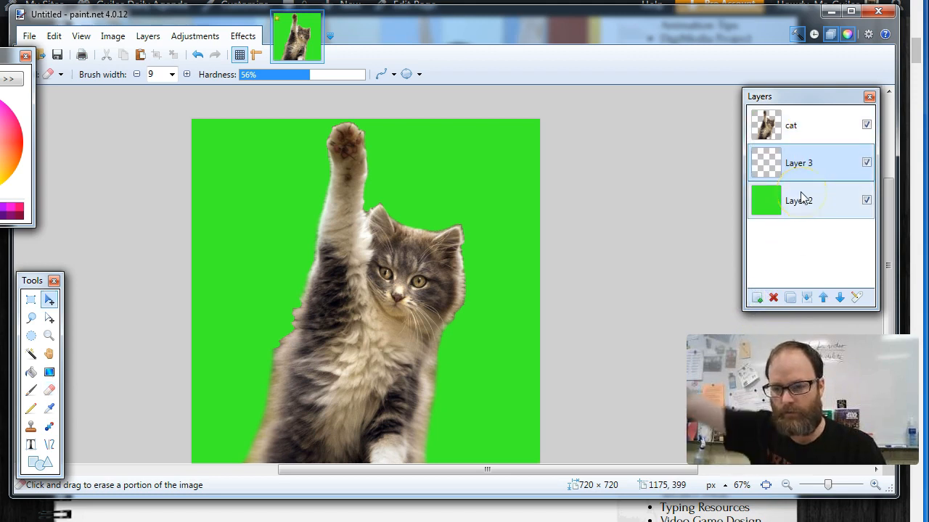
pyautogui.hotkey('ctrl', 'v')
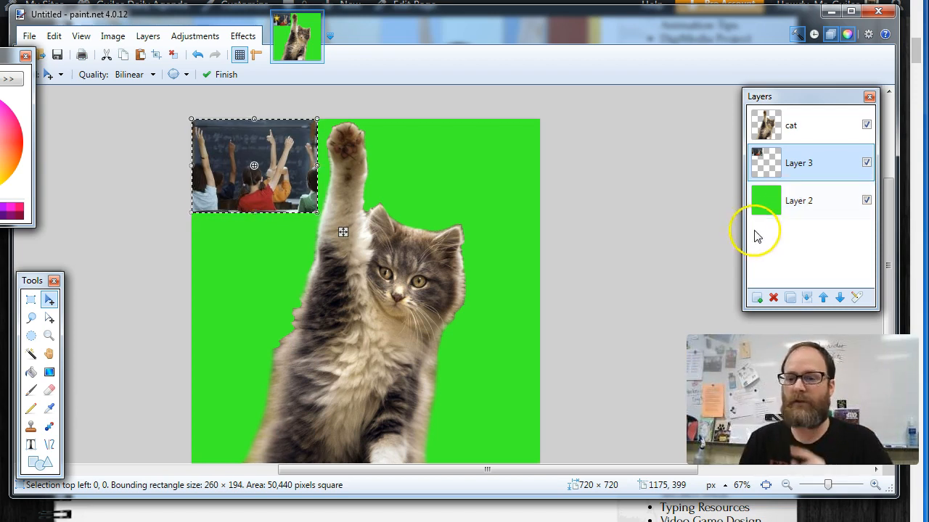
pyautogui.moveTo(317, 212); pyautogui.dragTo(608, 461)
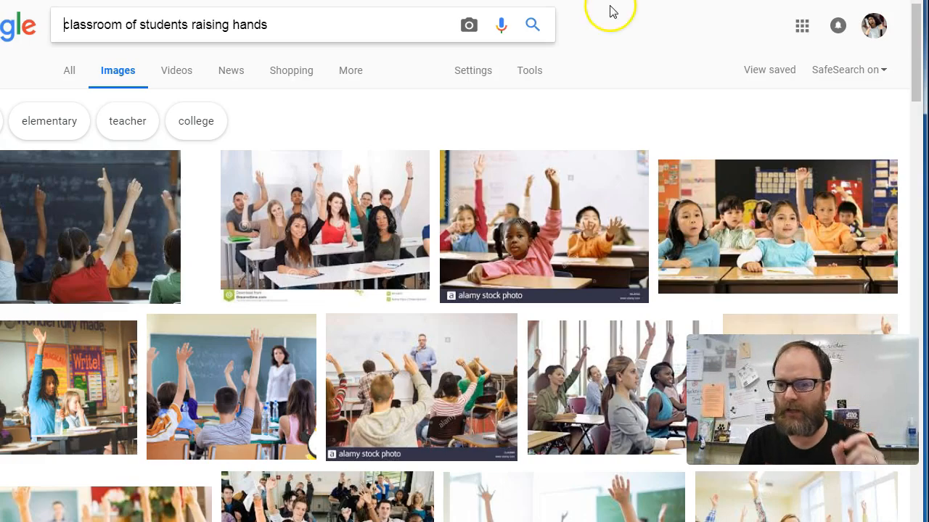
# - Switch to the Google Images results and copy the large preview of the same blackboard picture of students raising hands
pyautogui.click(98, 226)
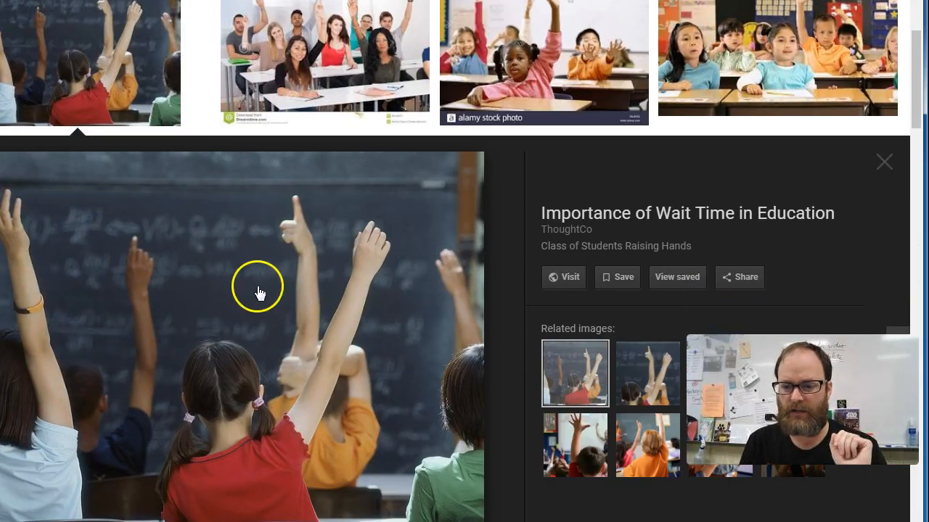
pyautogui.rightClick(153, 309)
pyautogui.click(227, 470)
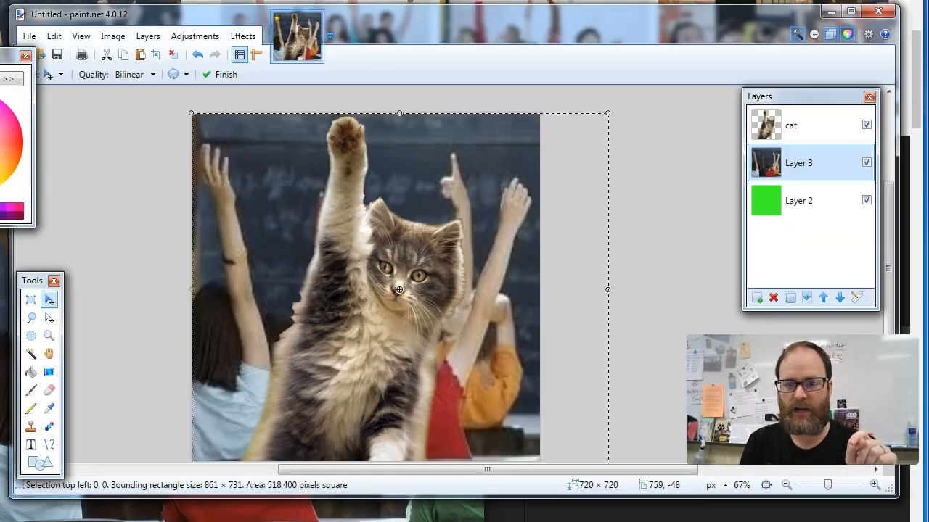
# - Paste the larger classroom picture into the layer beneath the cat, keeping the canvas size, and scale it to about 771 × 728 pixels
pyautogui.hotkey('ctrl', 'v')
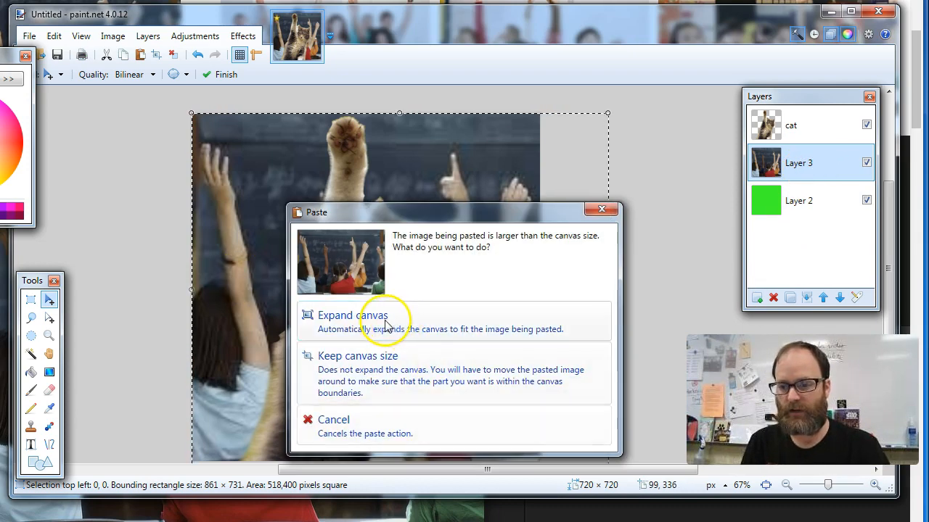
pyautogui.click(366, 377)
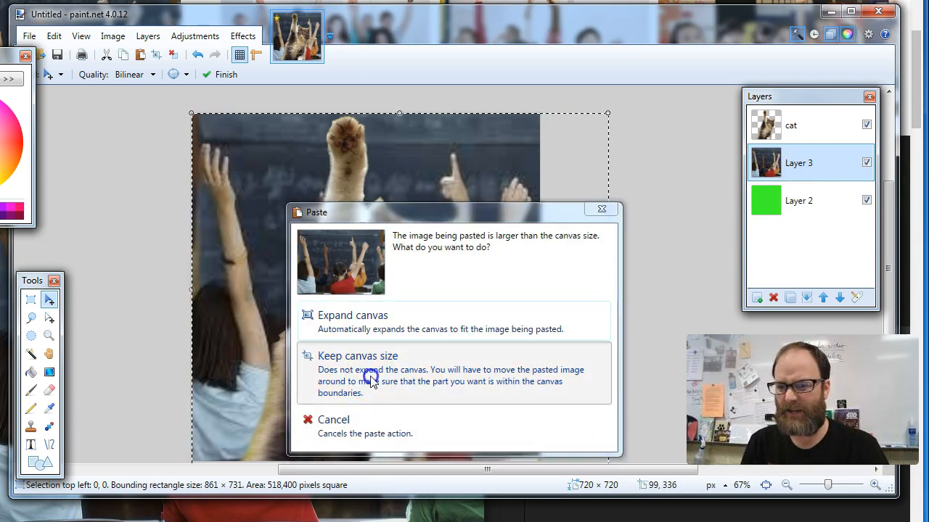
pyautogui.moveTo(193, 388); pyautogui.dragTo(194, 468)
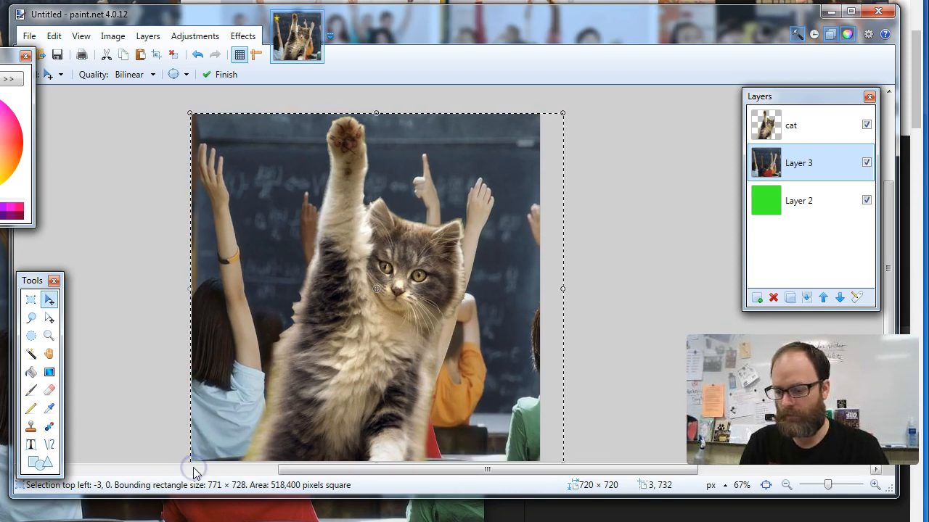